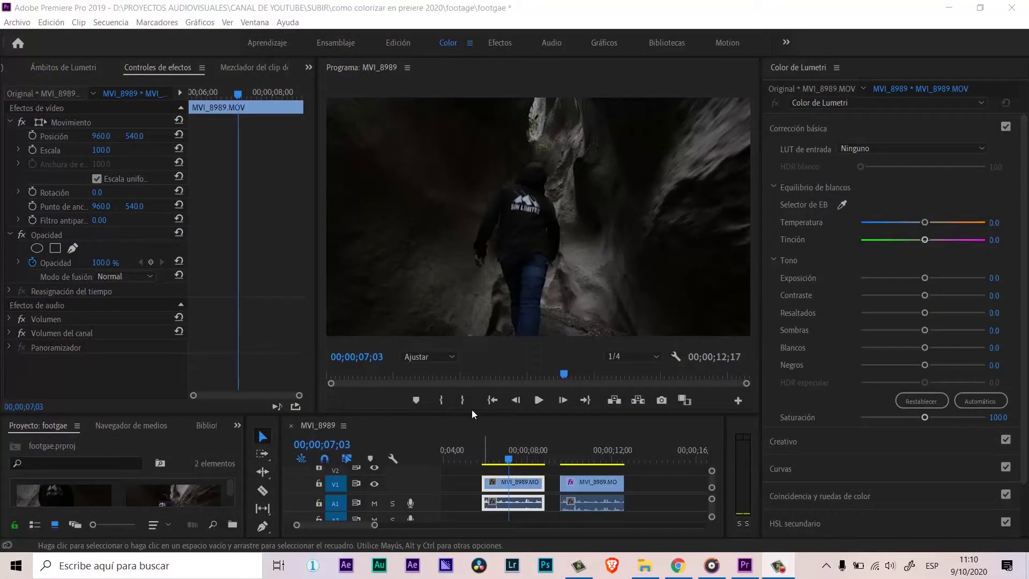
# - Park the playhead on frame 00;00;06;26 and show the Lumetri scopes
pyautogui.click(492, 459)
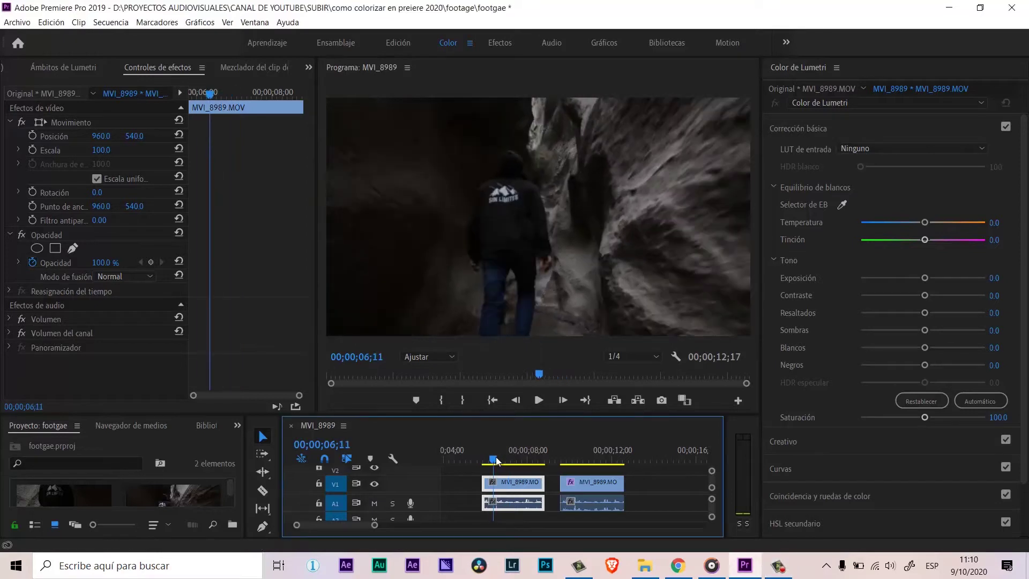
pyautogui.moveTo(492, 459); pyautogui.dragTo(518, 459)
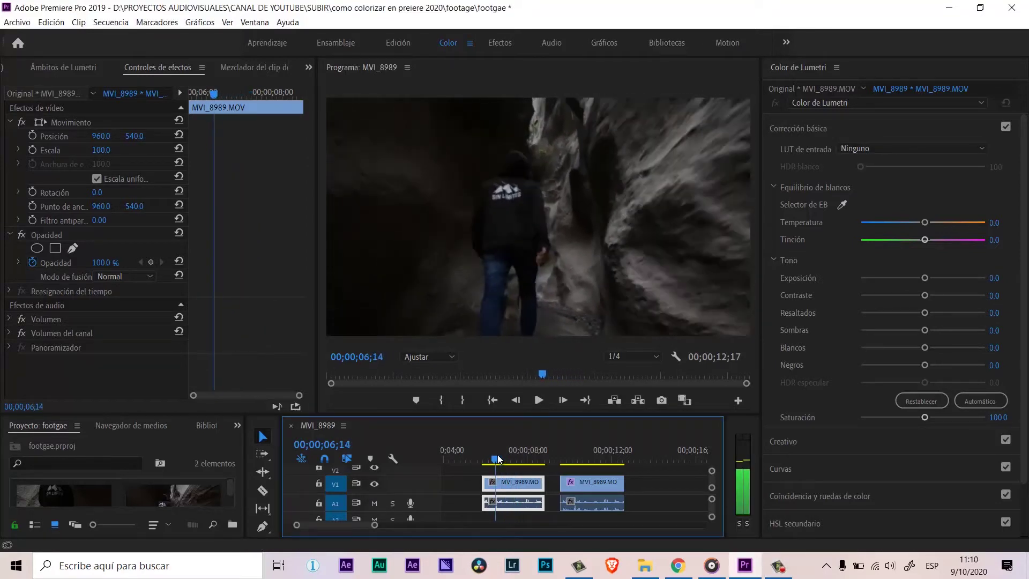
pyautogui.moveTo(518, 459); pyautogui.dragTo(504, 459)
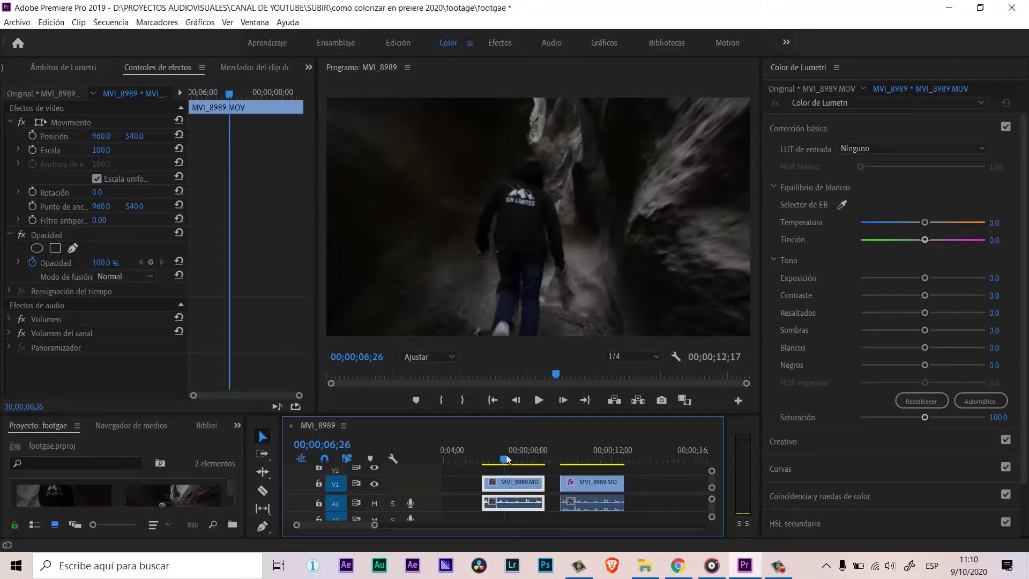
pyautogui.click(80, 66)
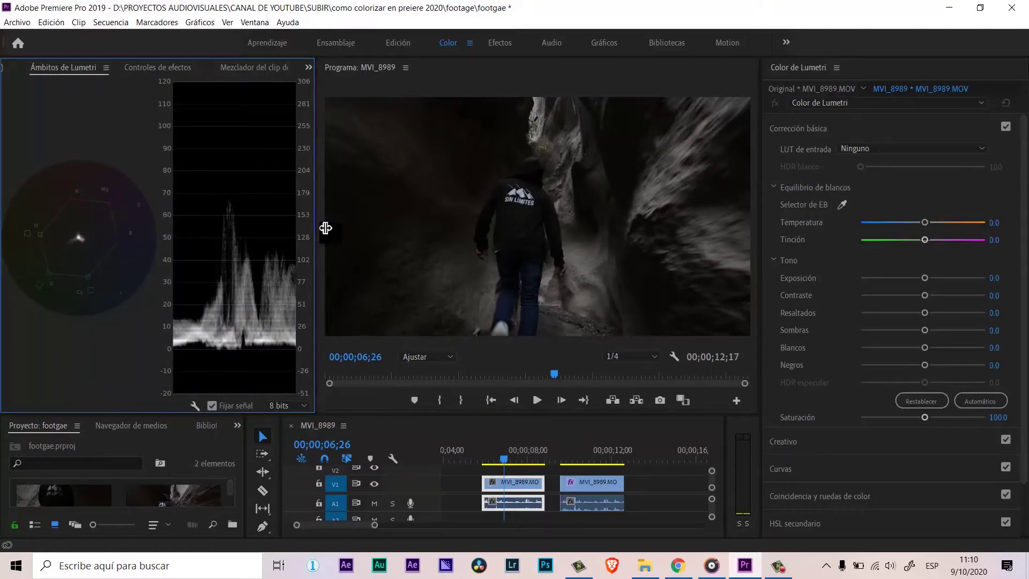
# - Widen the scopes panel and try the RGB waveform before returning it to Luminancia
pyautogui.moveTo(320, 230); pyautogui.dragTo(350, 230)
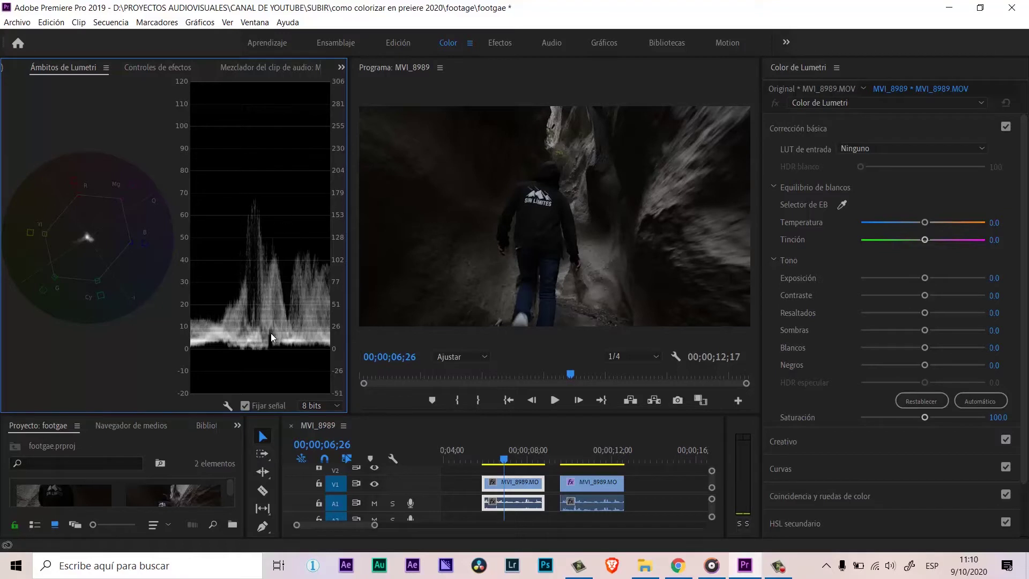
pyautogui.click(222, 403)
pyautogui.moveTo(320, 492)
pyautogui.moveTo(351, 507)
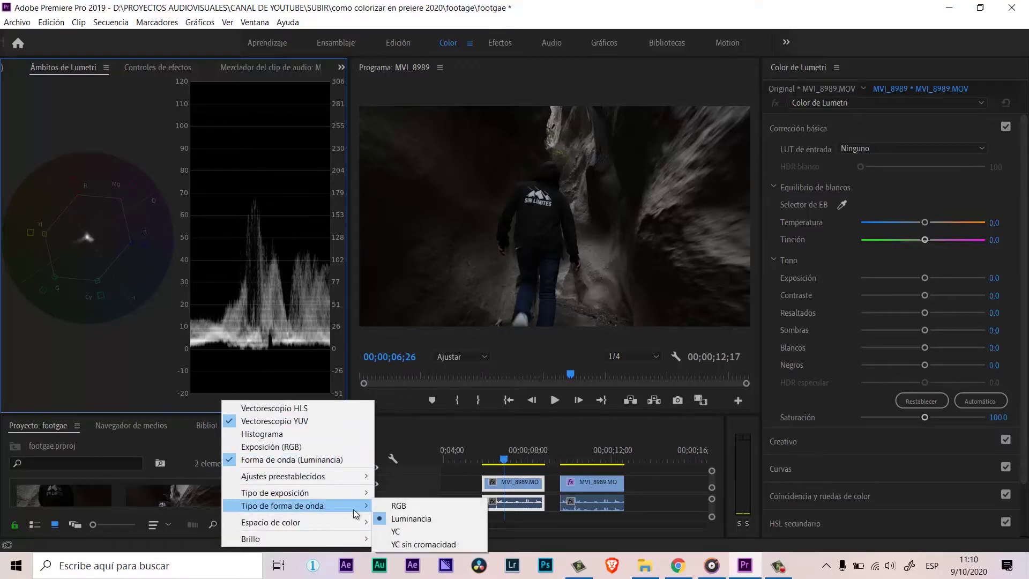
pyautogui.click(392, 509)
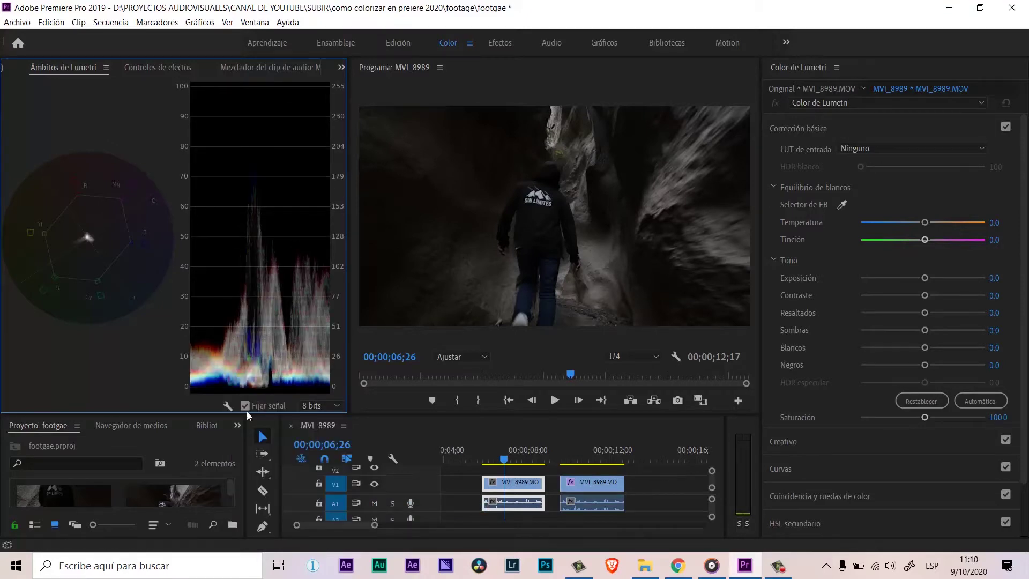
pyautogui.click(227, 405)
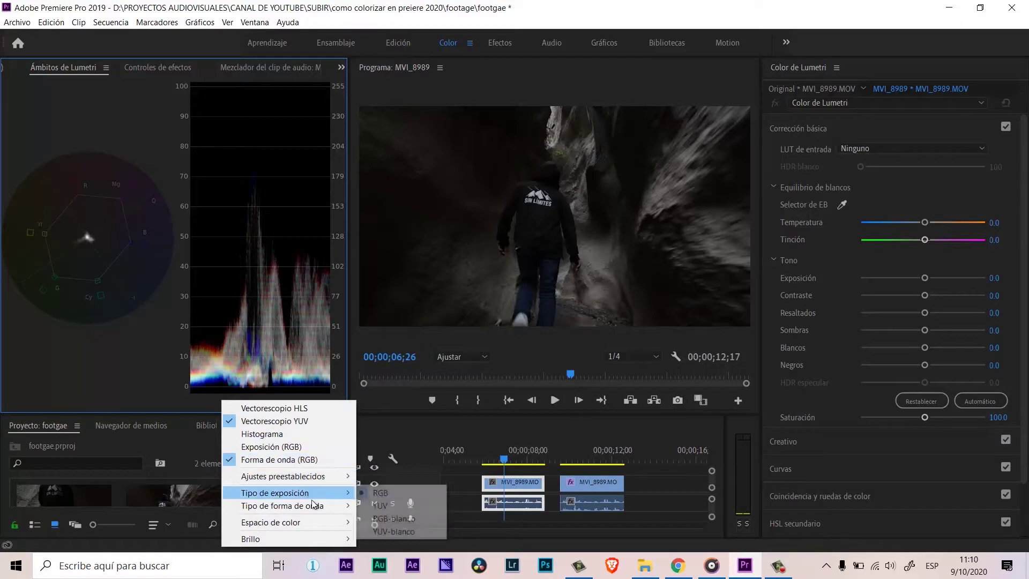
pyautogui.moveTo(311, 505)
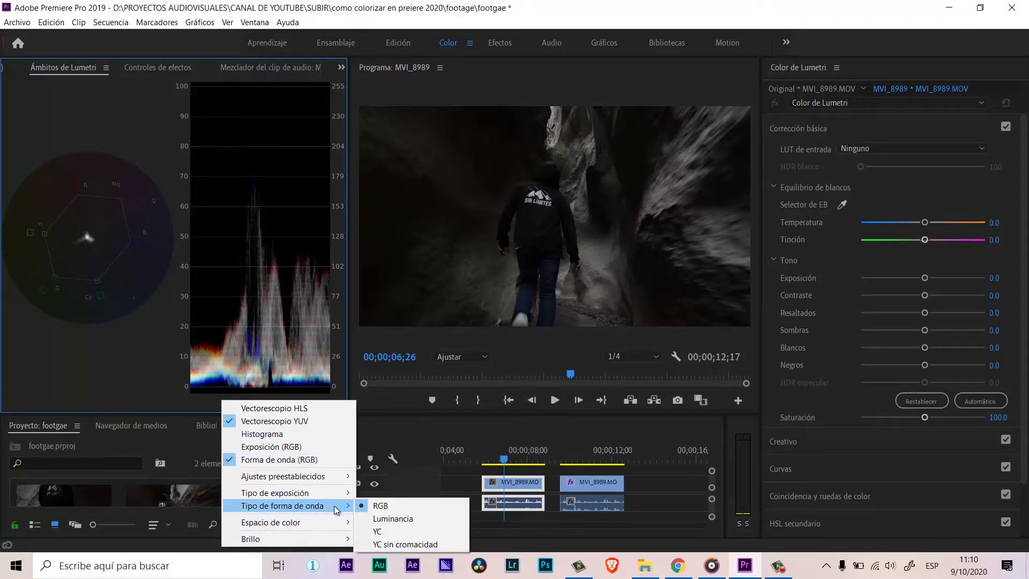
pyautogui.click(385, 517)
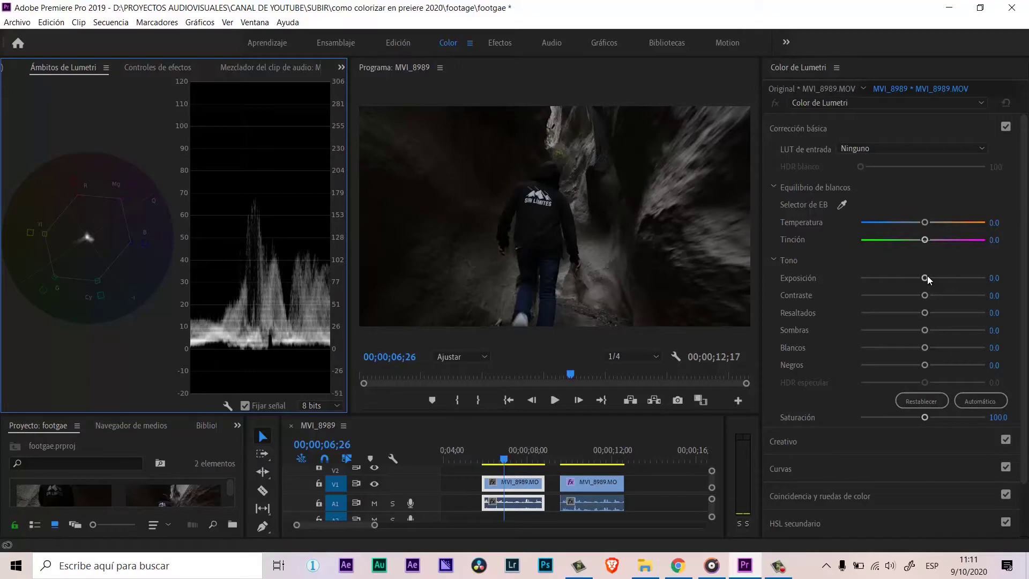
# - Set Exposure 2.4, Highlights -23.0 and Whites 33.7 in Basic Correction
pyautogui.moveTo(925, 278); pyautogui.dragTo(952, 277)
pyautogui.moveTo(925, 313)
pyautogui.mouseDown()
pyautogui.moveTo(943, 313)
pyautogui.moveTo(910, 306)
pyautogui.mouseUp()
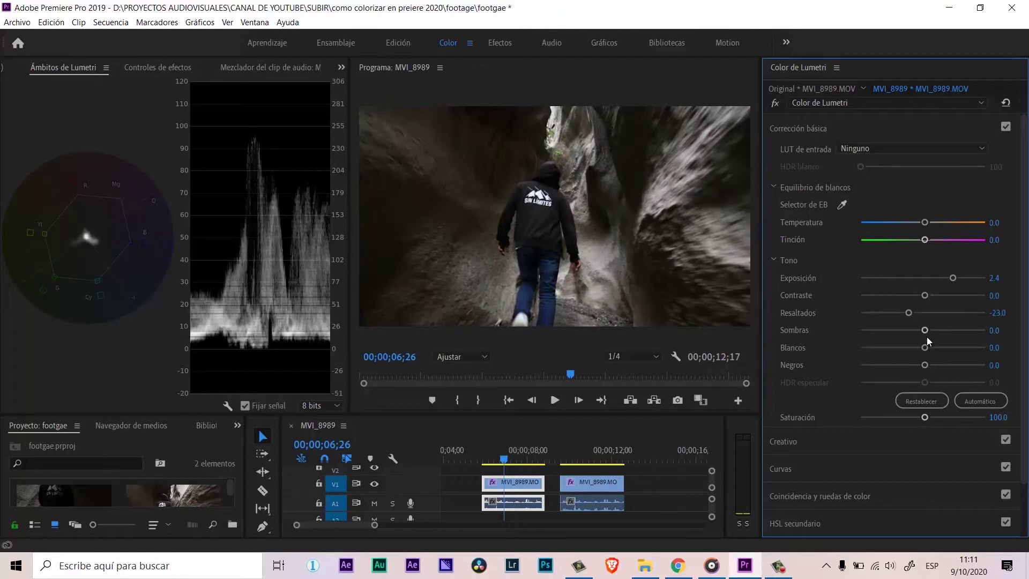
pyautogui.moveTo(925, 348); pyautogui.dragTo(944, 347)
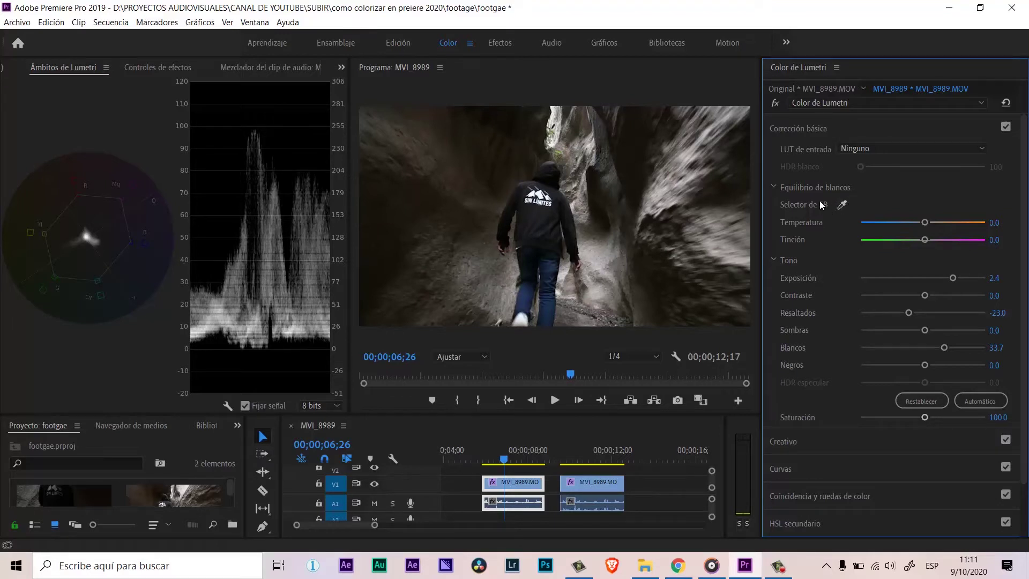
# - Sample the walker for white balance (Temperature 25.9, Tint -3.8), compare, then collapse Basic Correction
pyautogui.click(843, 205)
pyautogui.click(542, 194)
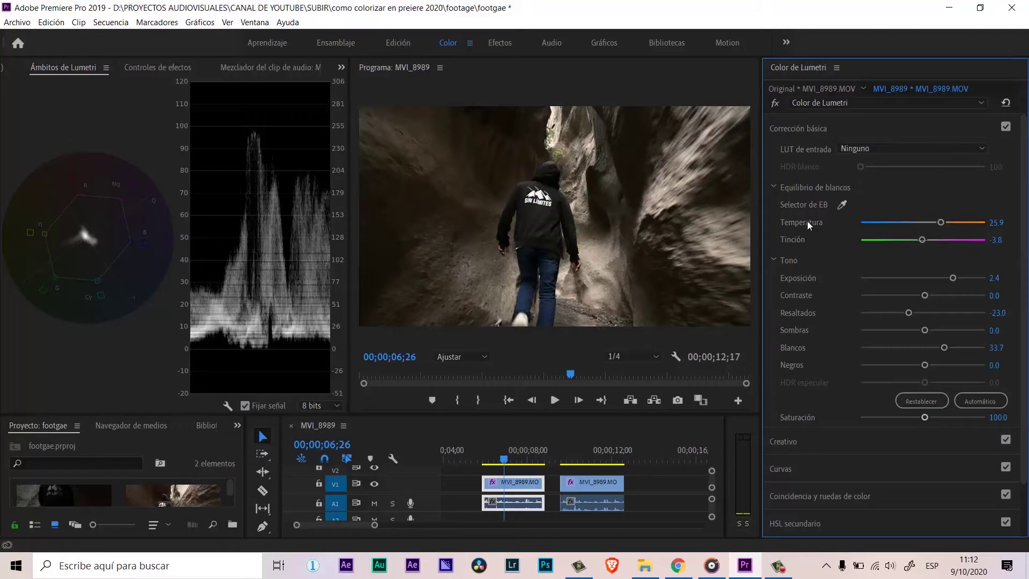
pyautogui.click(1006, 128)
pyautogui.click(1006, 128)
pyautogui.click(802, 129)
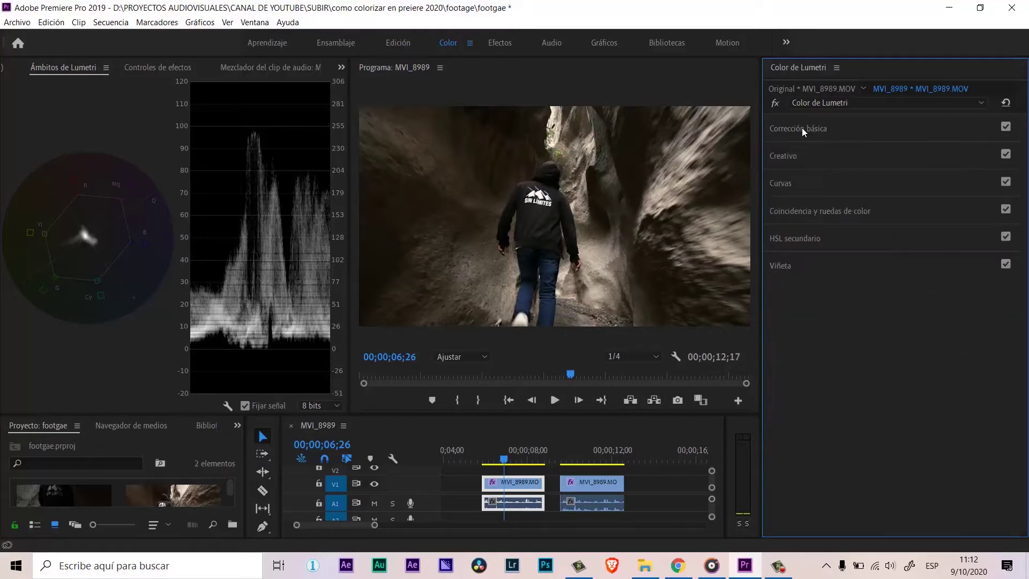
# - Shift the Shadows wheel and lower its slider, and nudge the Midtones and Highlights wheels
pyautogui.click(828, 213)
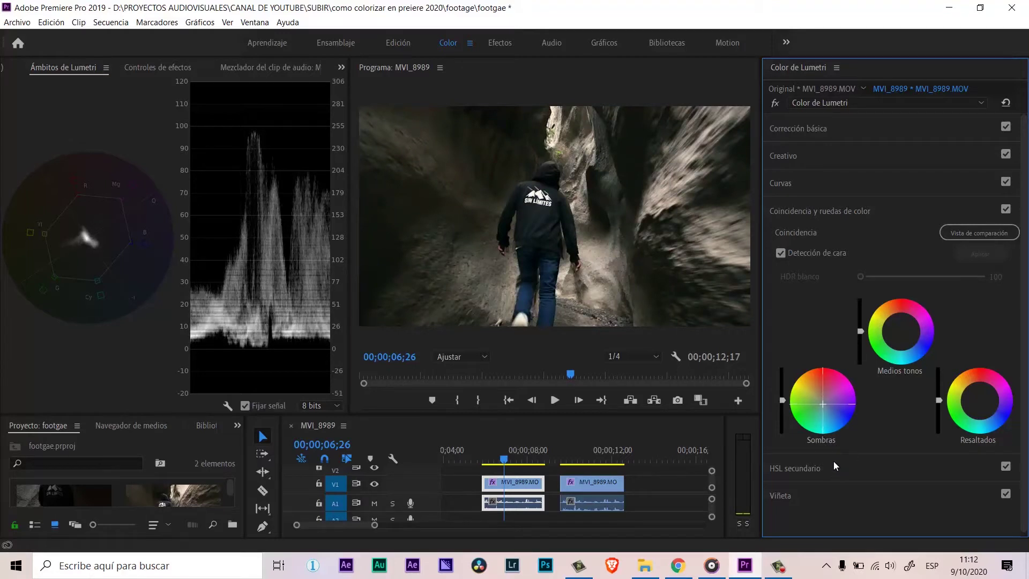
pyautogui.moveTo(840, 451); pyautogui.dragTo(854, 468)
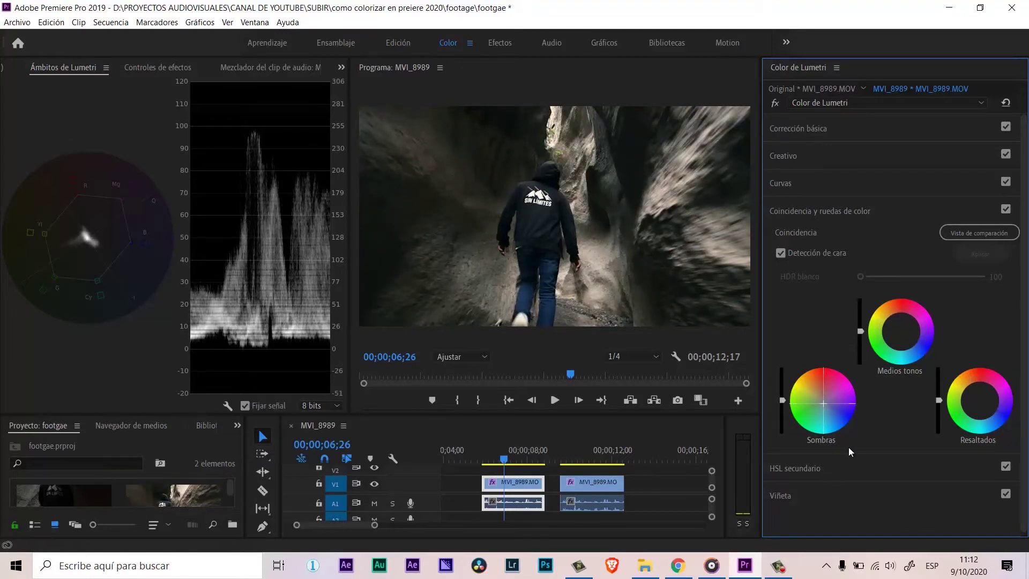
pyautogui.moveTo(855, 468); pyautogui.dragTo(845, 457)
pyautogui.moveTo(785, 400); pyautogui.dragTo(782, 427)
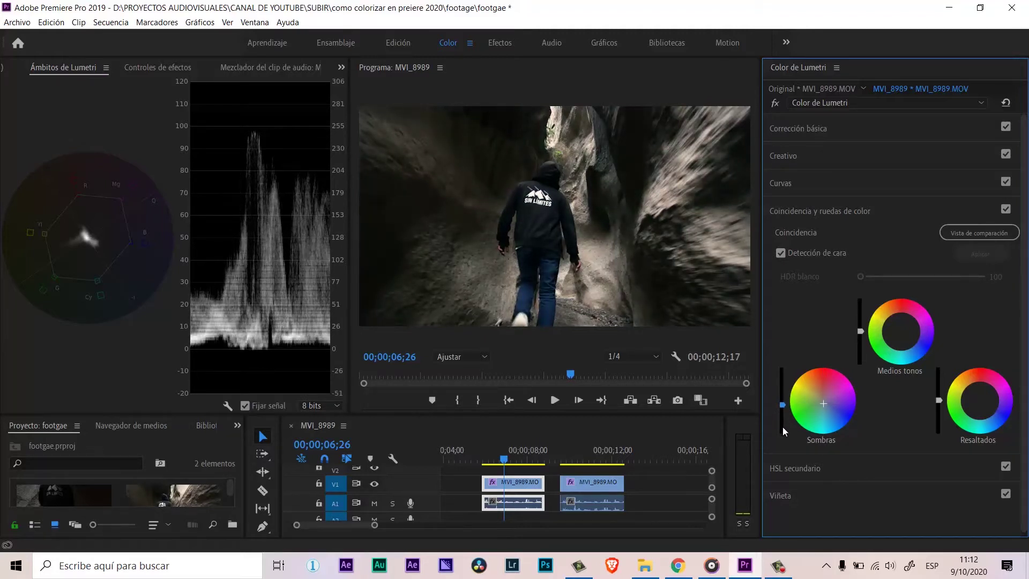
pyautogui.click(902, 331)
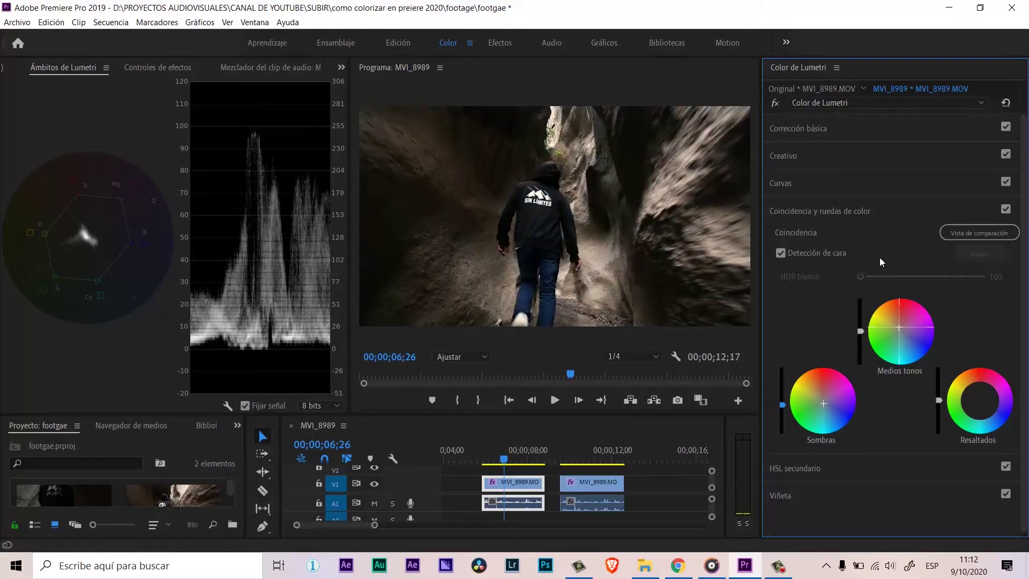
pyautogui.click(979, 399)
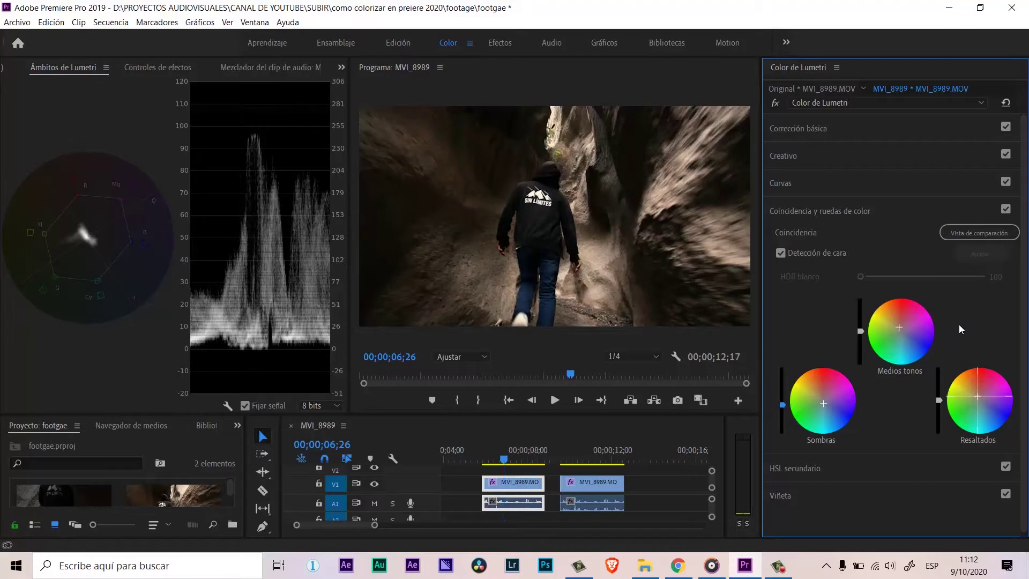
pyautogui.click(855, 211)
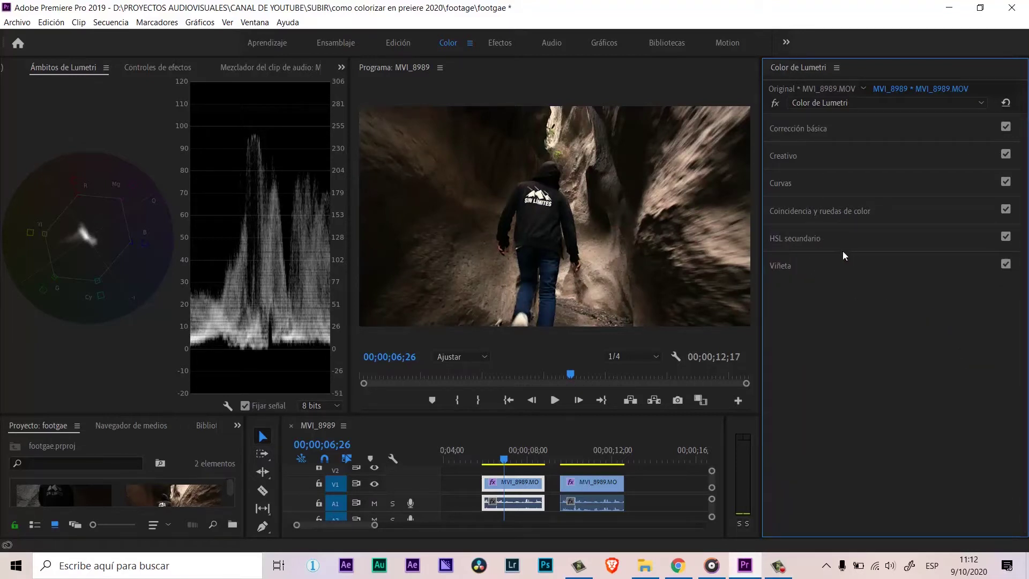
# - Pull the green and blue RGB curves down slightly at the midtones
pyautogui.click(825, 183)
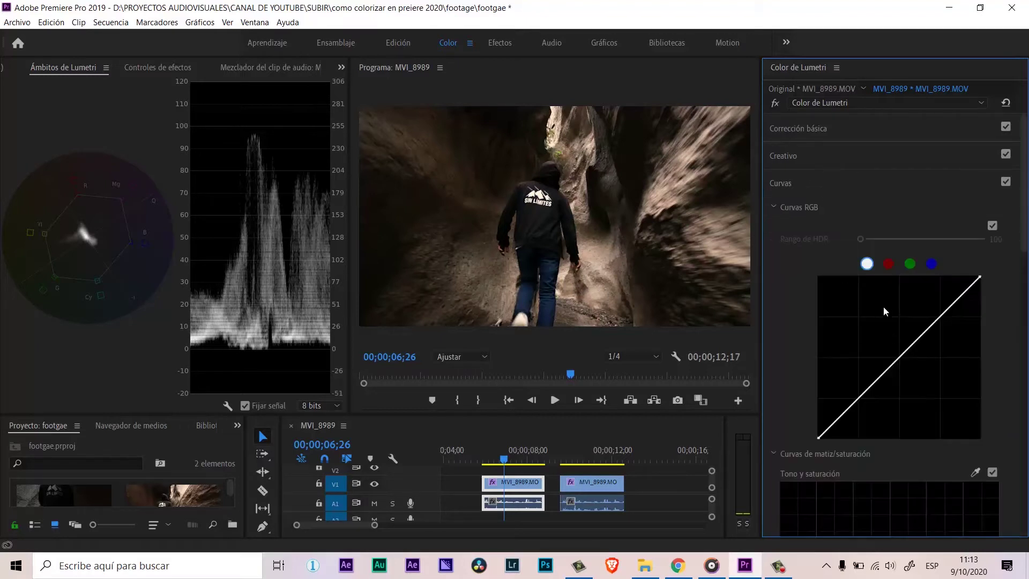
pyautogui.click(910, 263)
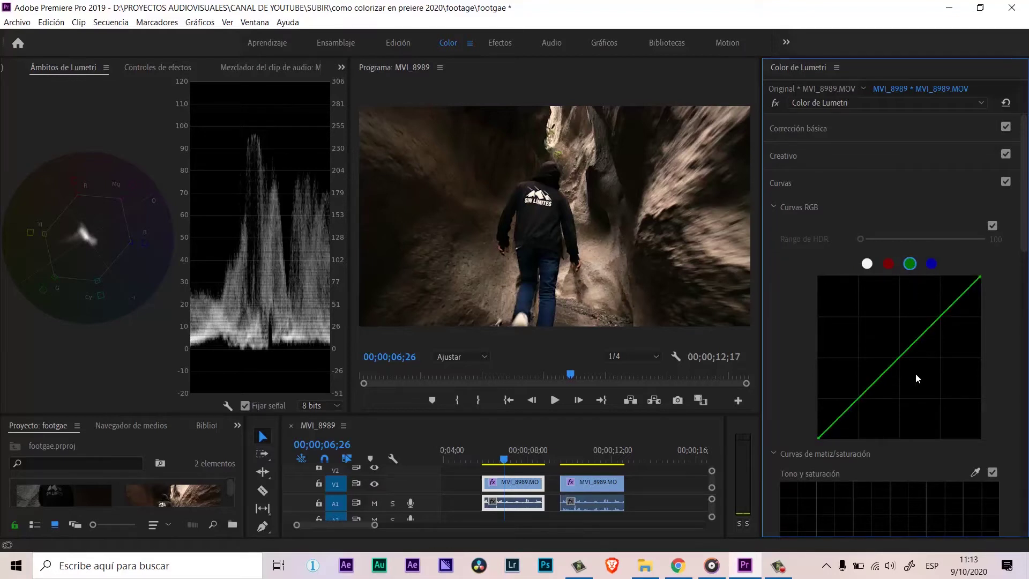
pyautogui.click(899, 357)
pyautogui.moveTo(902, 365); pyautogui.dragTo(904, 366)
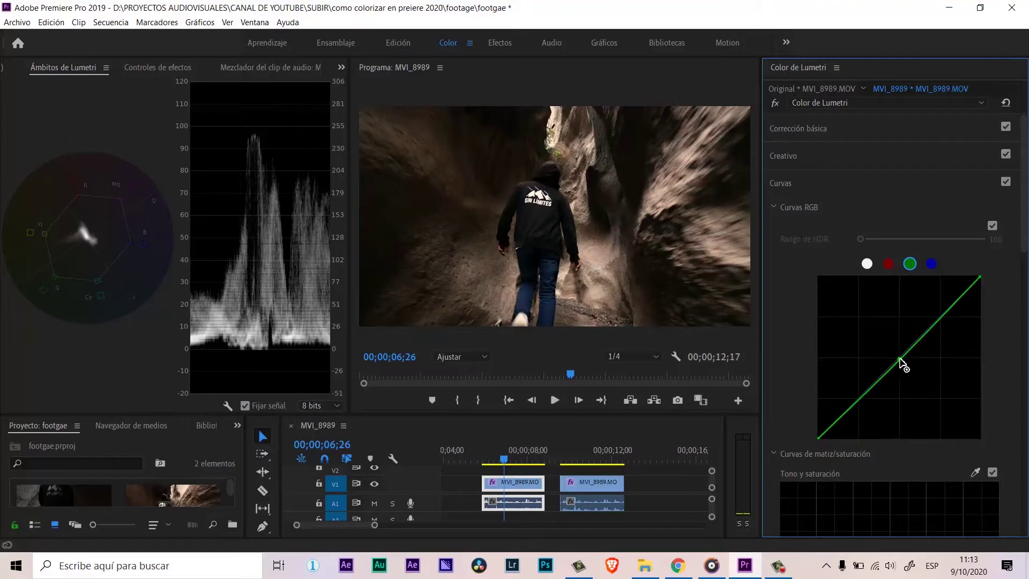
pyautogui.click(932, 265)
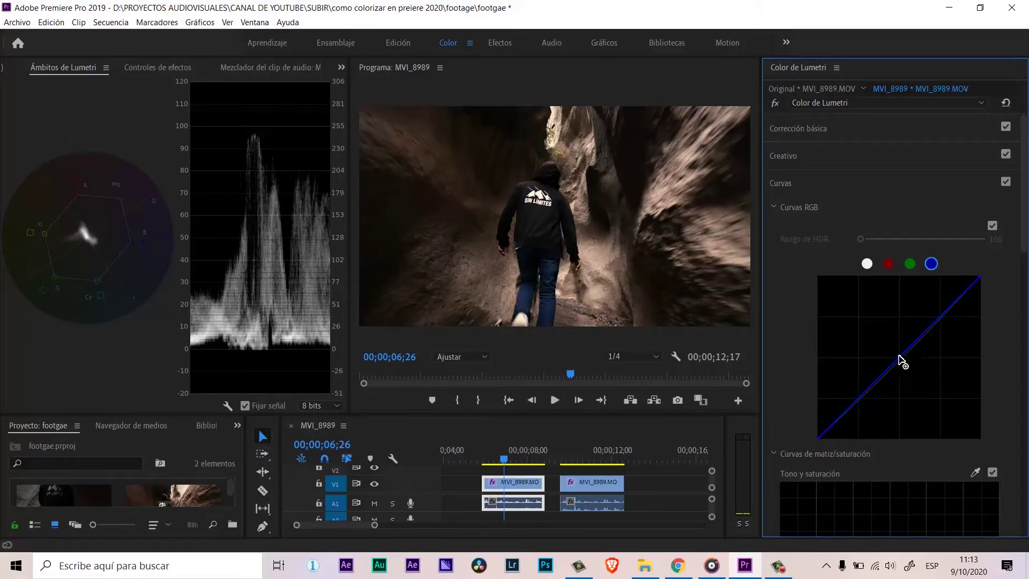
pyautogui.moveTo(905, 363); pyautogui.dragTo(908, 366)
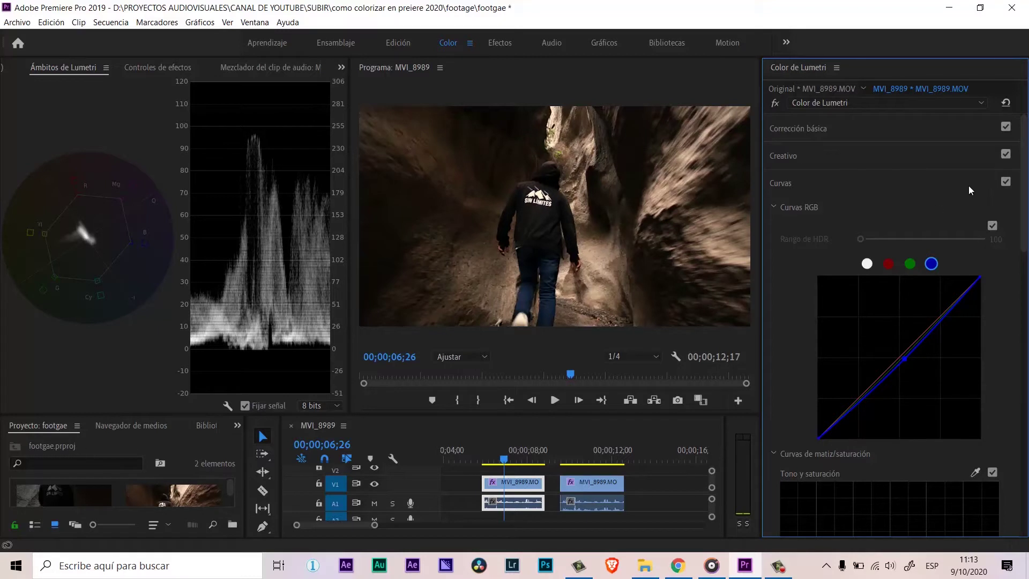
# - Toggle the Curves effect off and on twice to compare the grade
pyautogui.click(1005, 182)
pyautogui.click(1006, 182)
pyautogui.click(1006, 182)
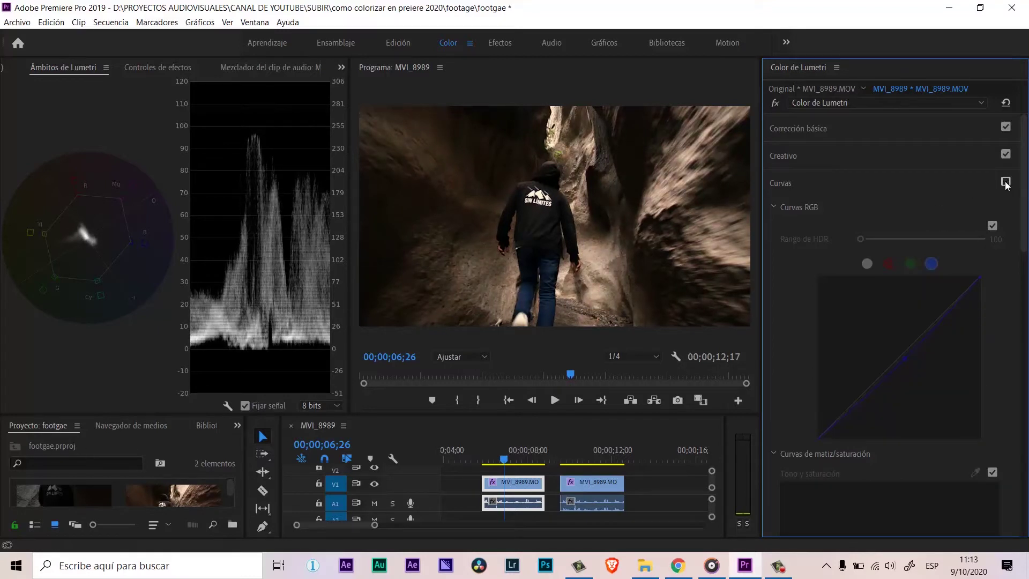
pyautogui.click(1006, 182)
# - Add midtone and shadow points to the master RGB curve and lift the upper midtones
pyautogui.click(866, 265)
pyautogui.click(899, 357)
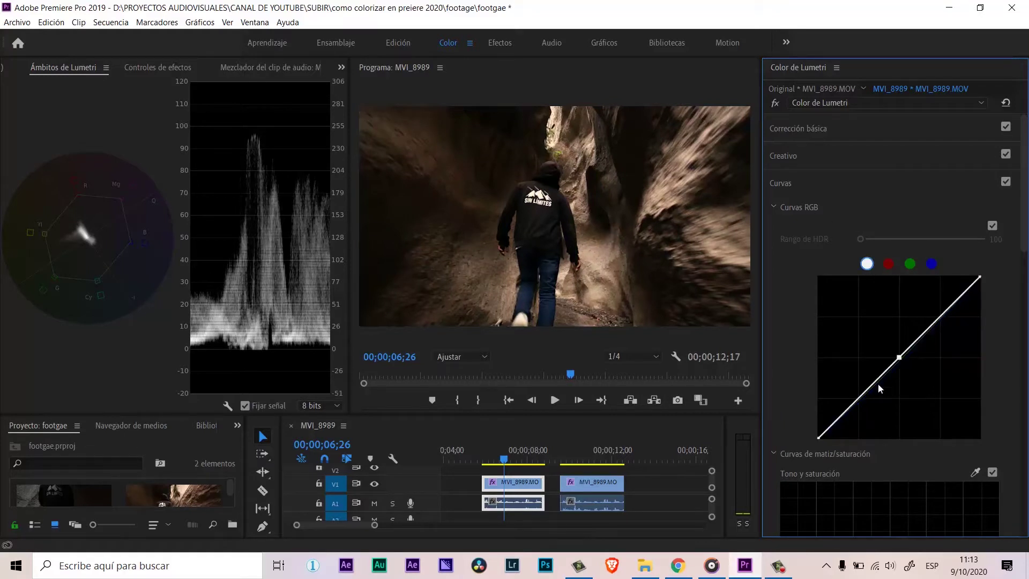
pyautogui.click(857, 399)
pyautogui.moveTo(938, 318); pyautogui.dragTo(934, 311)
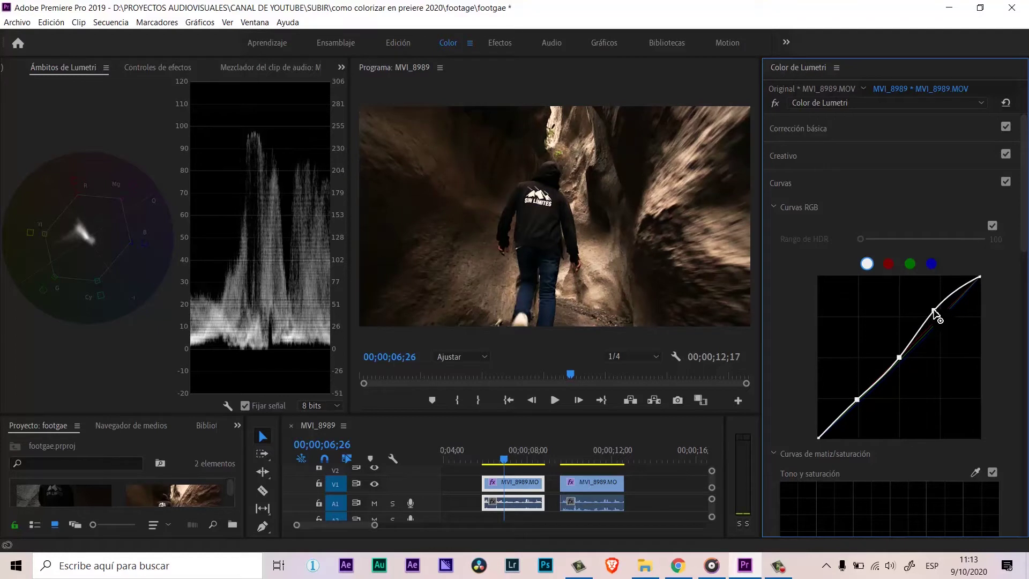
pyautogui.moveTo(899, 358); pyautogui.dragTo(904, 355)
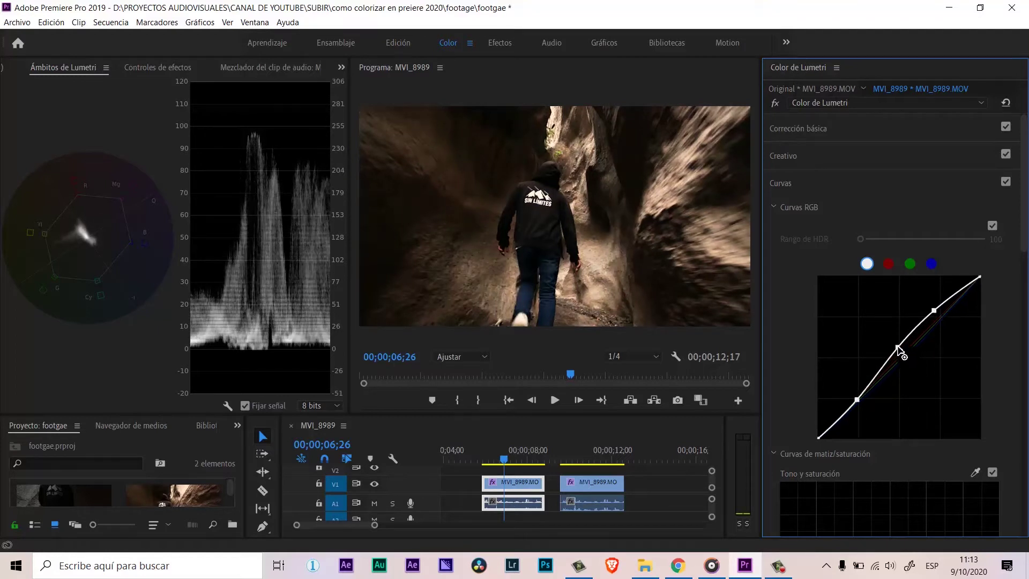
pyautogui.moveTo(904, 354); pyautogui.dragTo(903, 352)
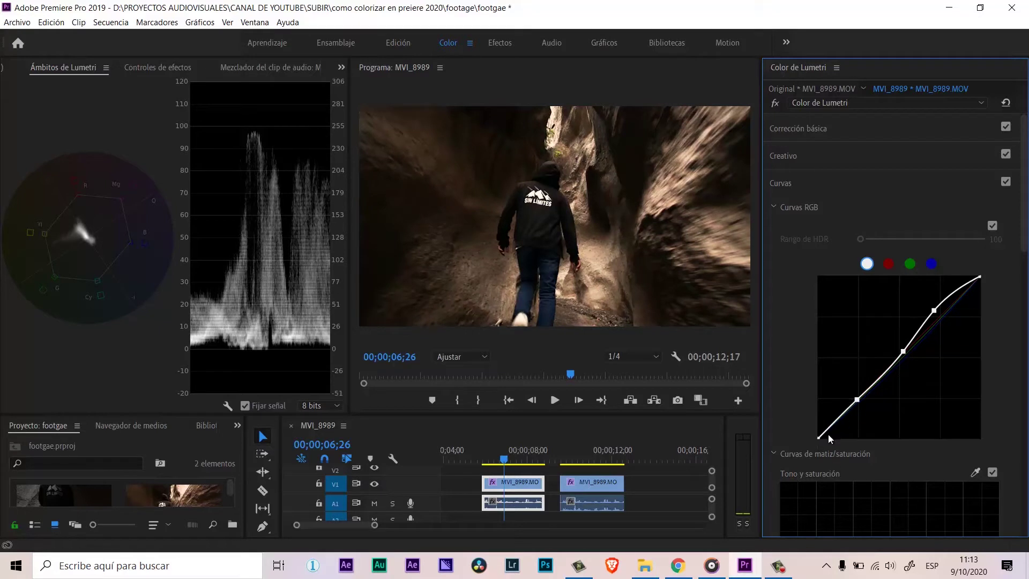
# - Lift the black point and deepen the shadow point, then reopen Basic Correction
pyautogui.moveTo(818, 440); pyautogui.dragTo(819, 437)
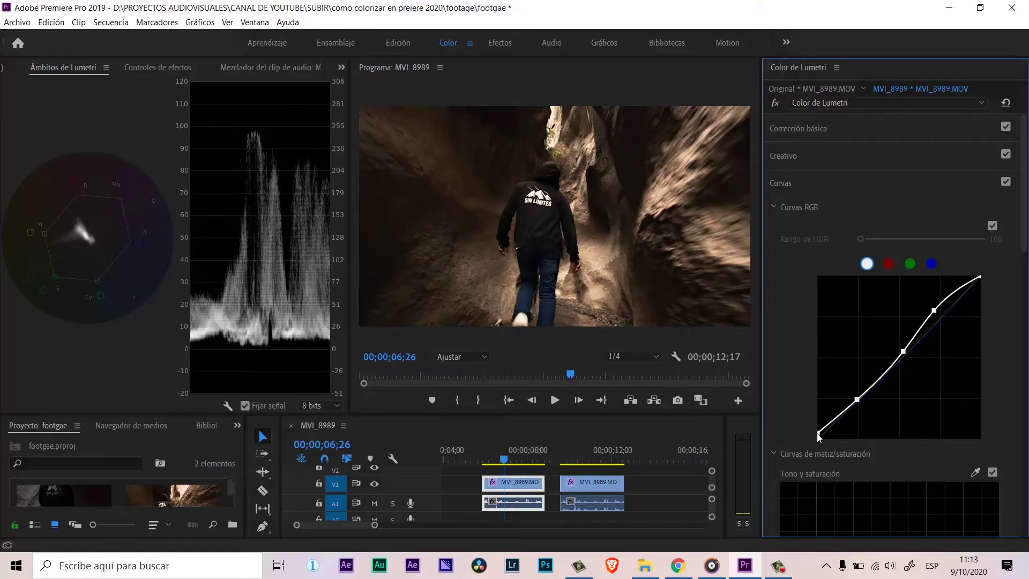
pyautogui.moveTo(858, 400); pyautogui.dragTo(856, 403)
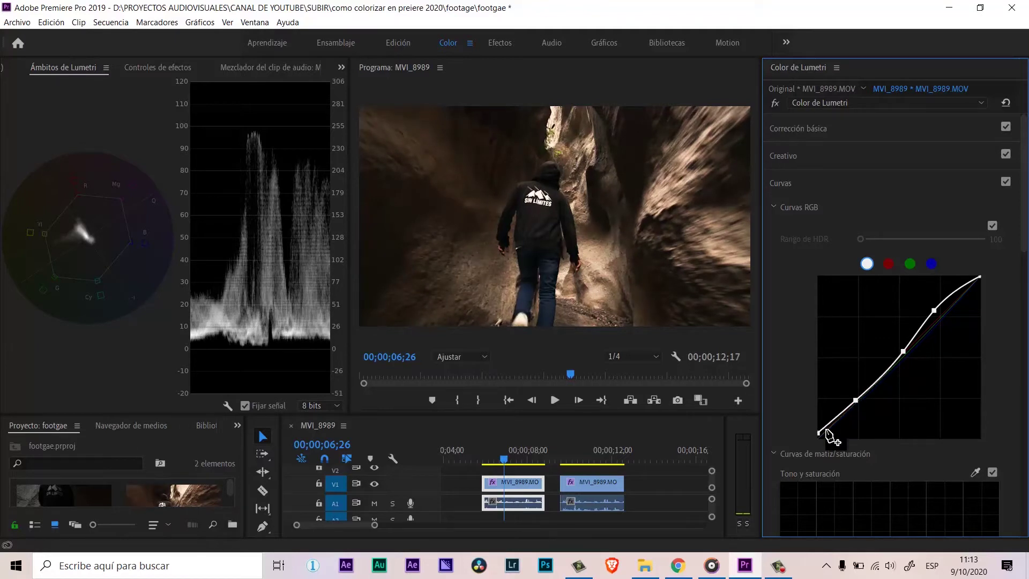
pyautogui.moveTo(820, 436); pyautogui.dragTo(818, 431)
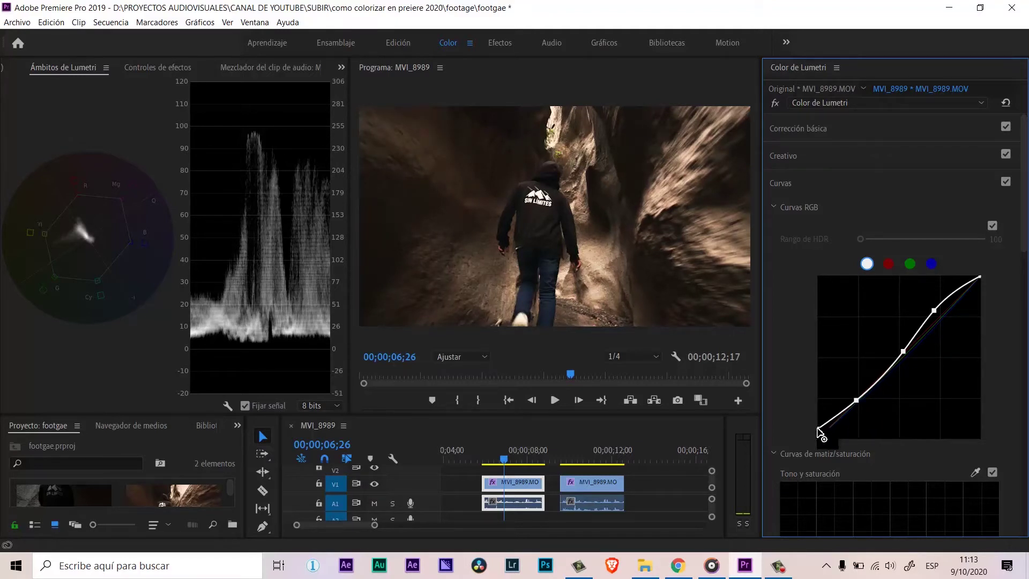
pyautogui.moveTo(856, 402); pyautogui.dragTo(858, 399)
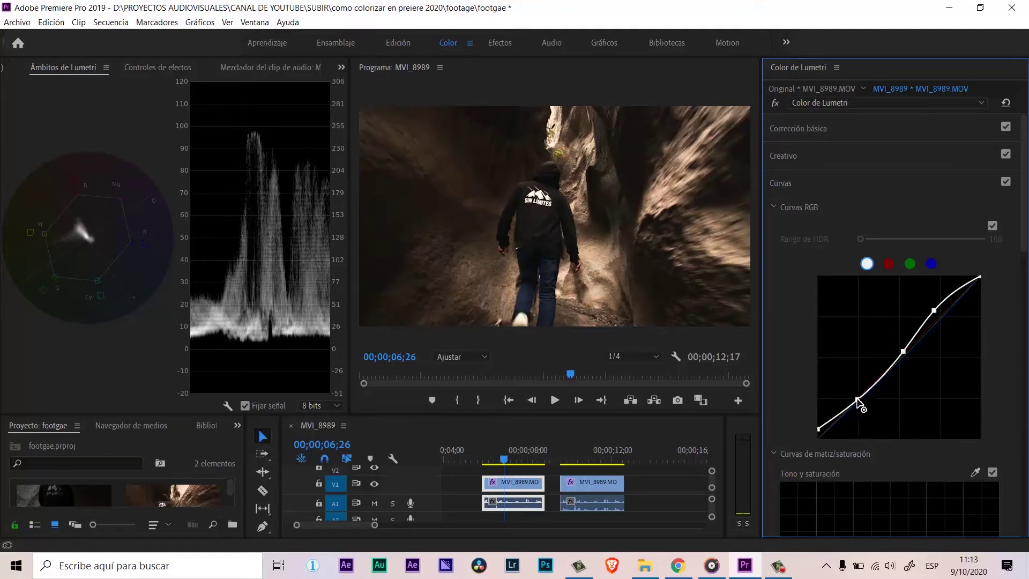
pyautogui.click(863, 134)
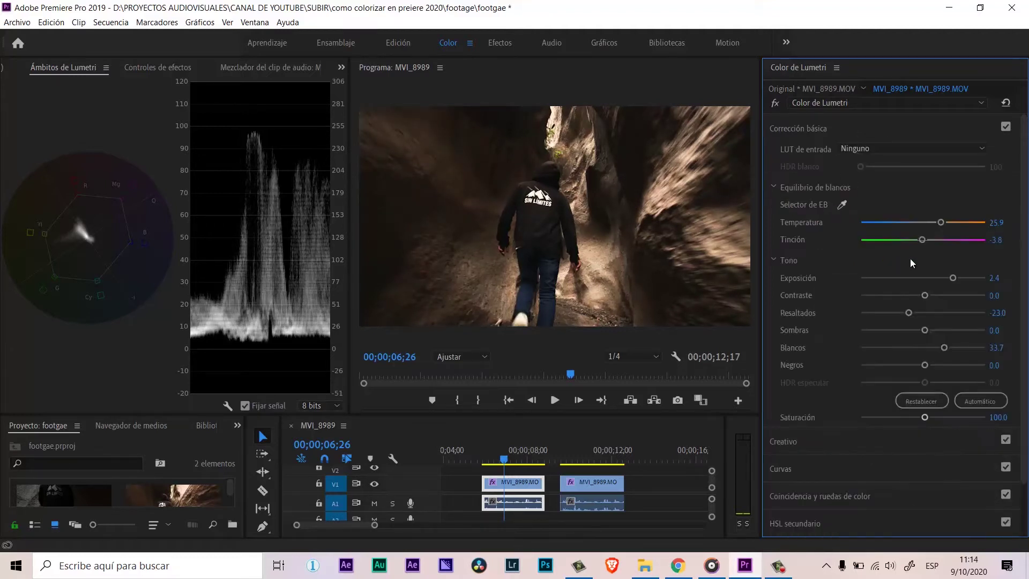
# - Raise the Midtones slider, lower the Shadows slider, and move the playhead to 00;00;07;02
pyautogui.click(838, 127)
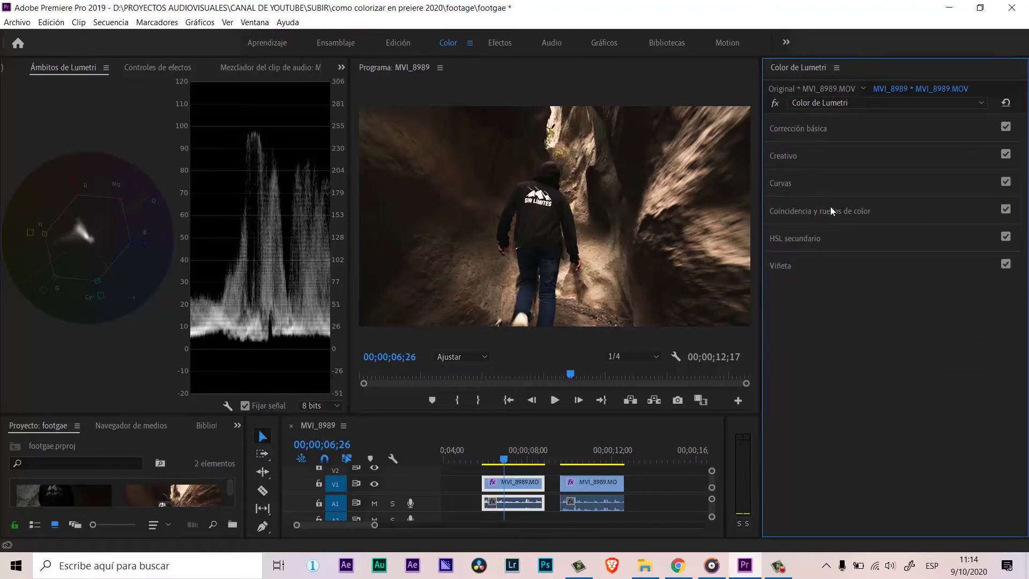
pyautogui.click(832, 209)
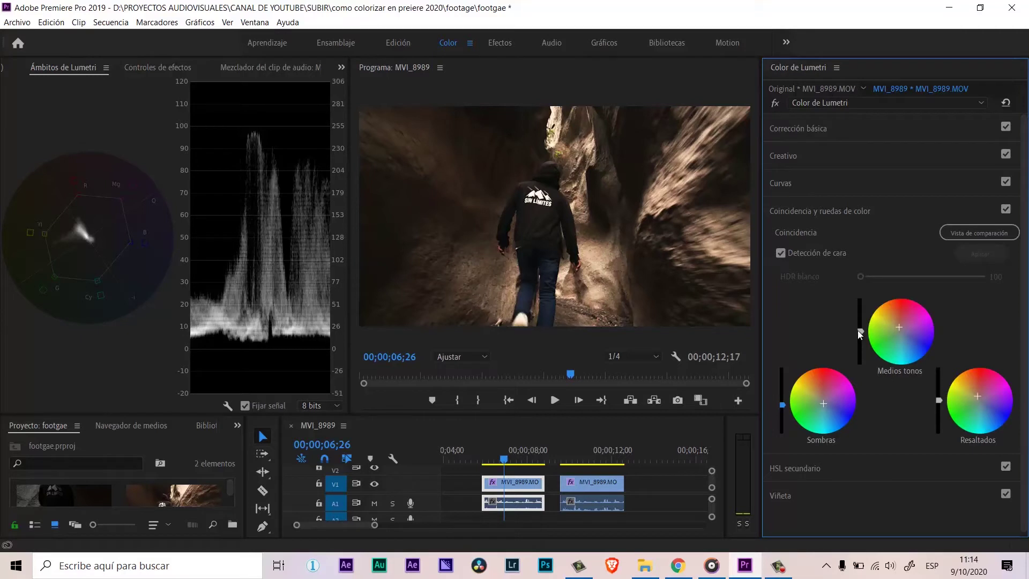
pyautogui.moveTo(858, 329); pyautogui.dragTo(857, 308)
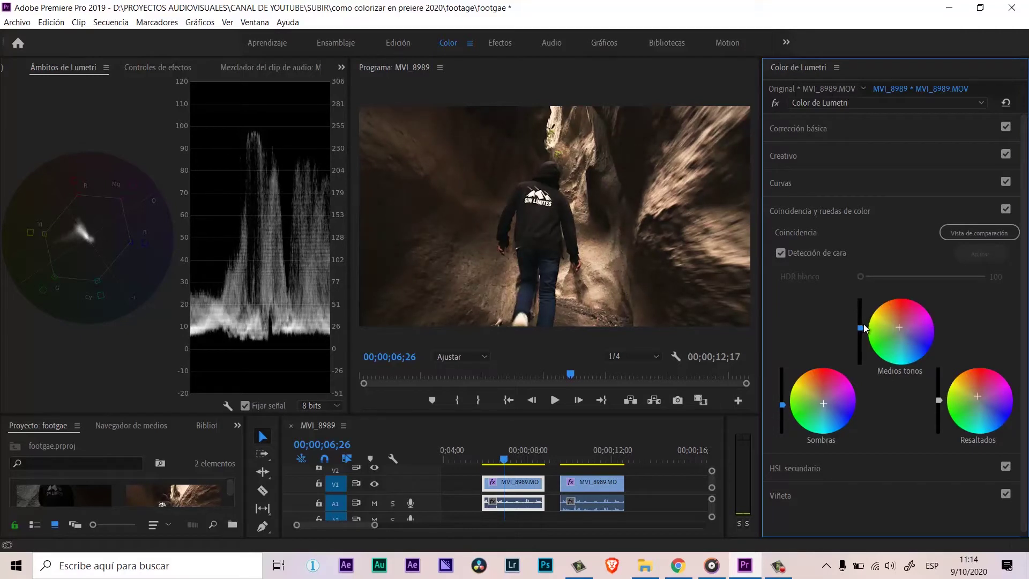
pyautogui.moveTo(857, 324); pyautogui.dragTo(857, 323)
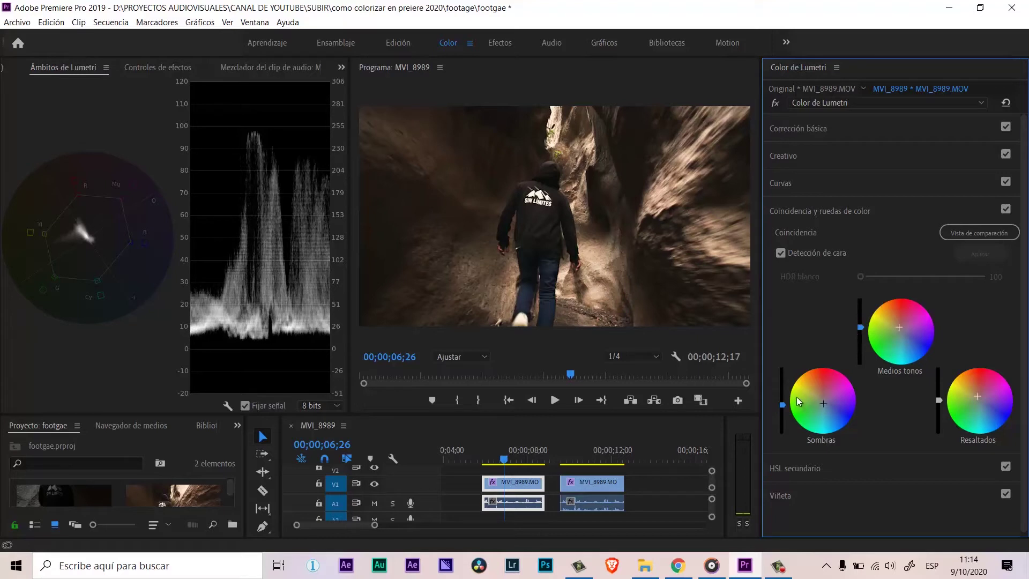
pyautogui.moveTo(783, 404); pyautogui.dragTo(788, 430)
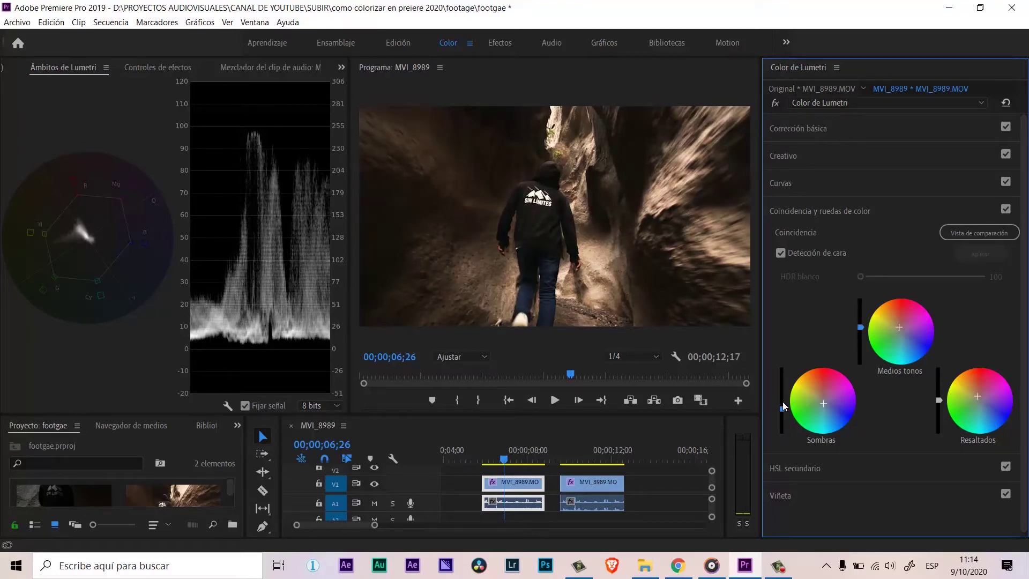
pyautogui.moveTo(504, 457); pyautogui.dragTo(511, 457)
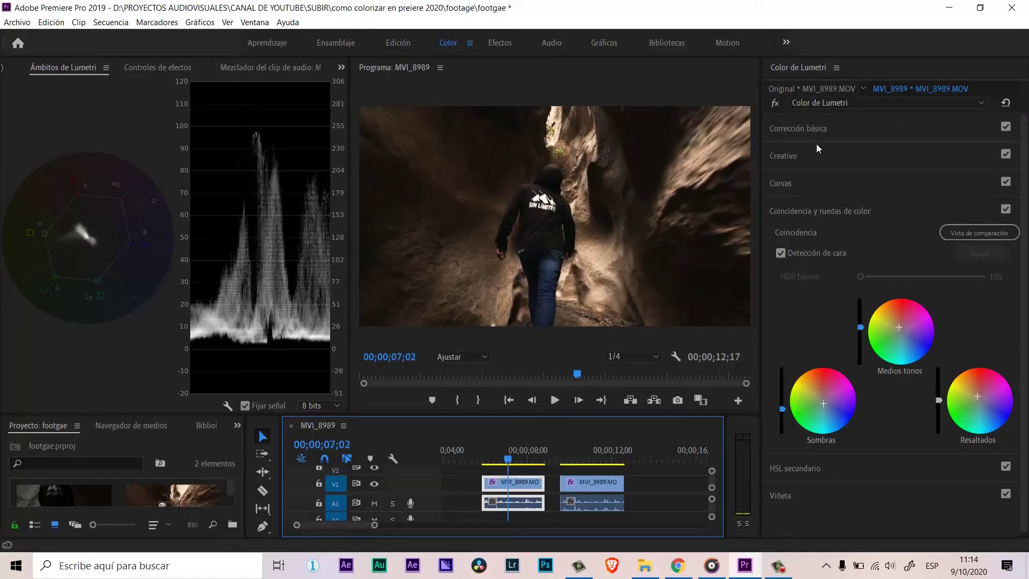
pyautogui.click(837, 210)
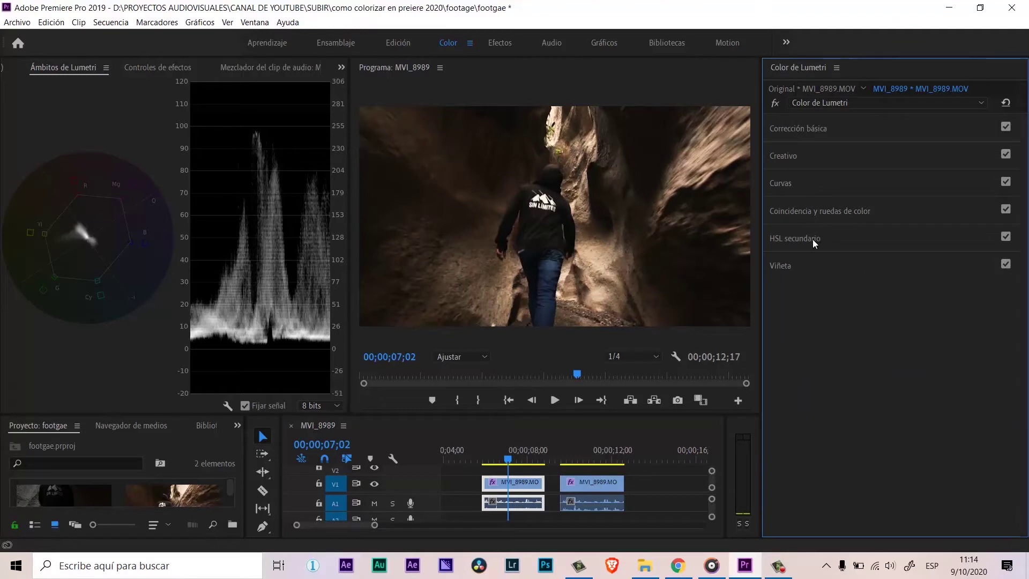
# - Sample the clip's colour onto Hue vs Saturation and widen the sampled hue range both ways
pyautogui.click(813, 181)
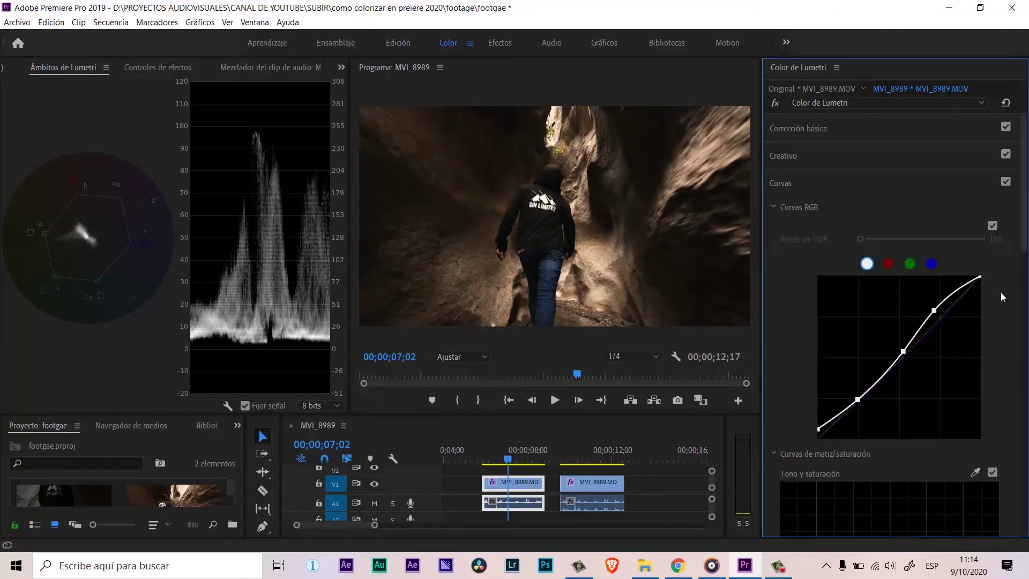
pyautogui.scroll(-3, 1010, 263)
pyautogui.scroll(-3, 1012, 262)
pyautogui.scroll(-2, 1011, 262)
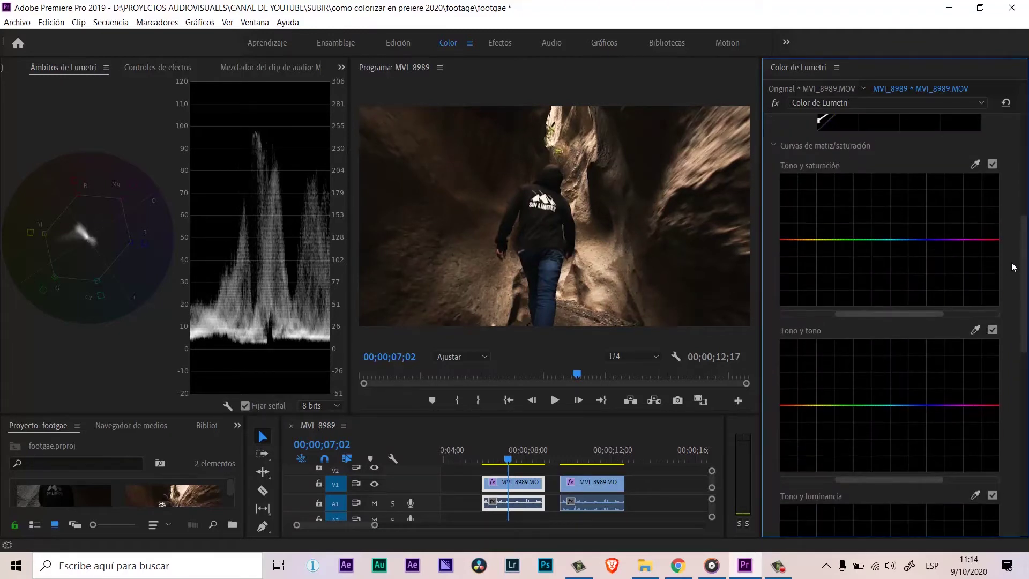
pyautogui.scroll(-2, 865, 339)
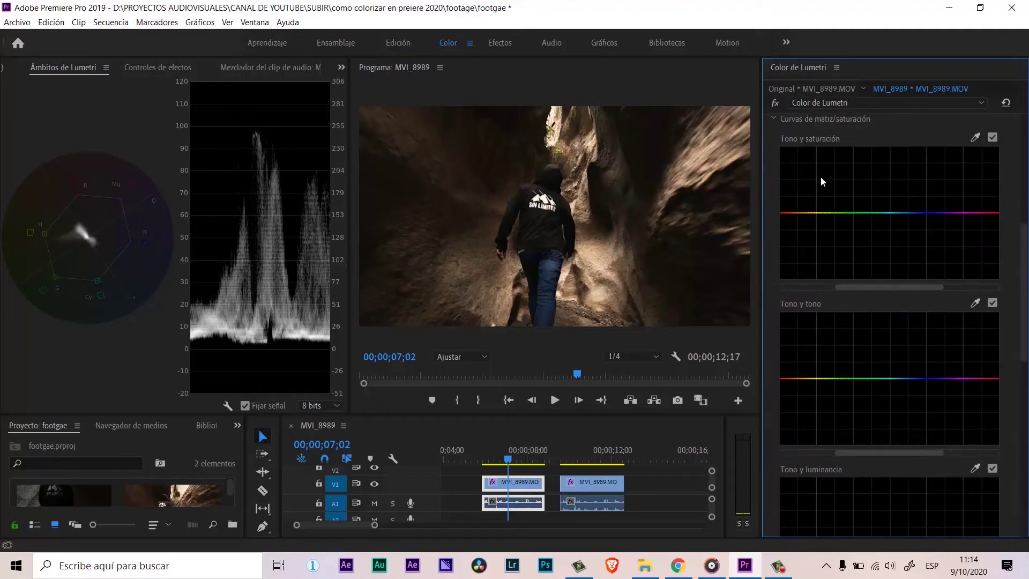
pyautogui.scroll(-3, 842, 386)
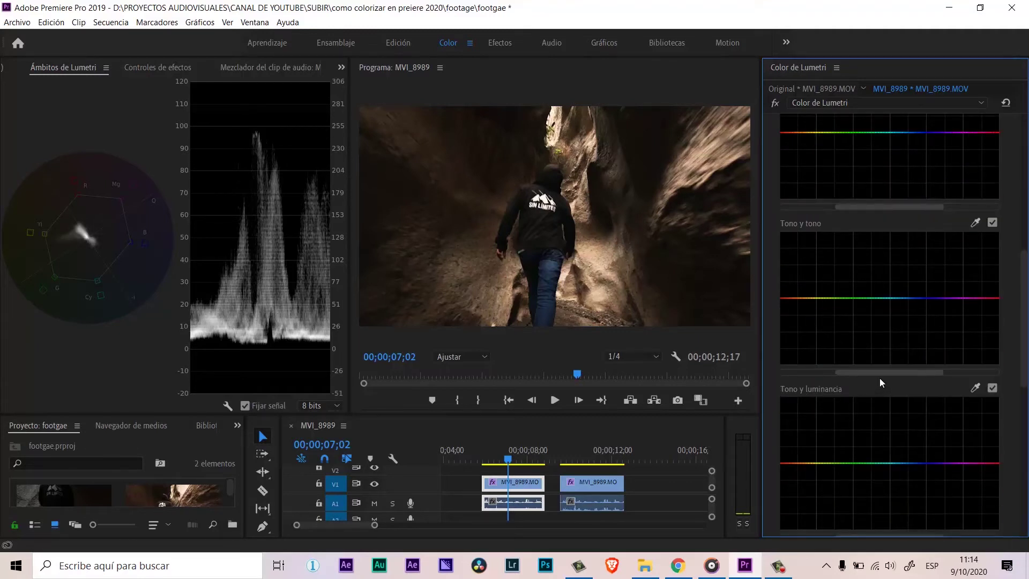
pyautogui.scroll(2, 871, 285)
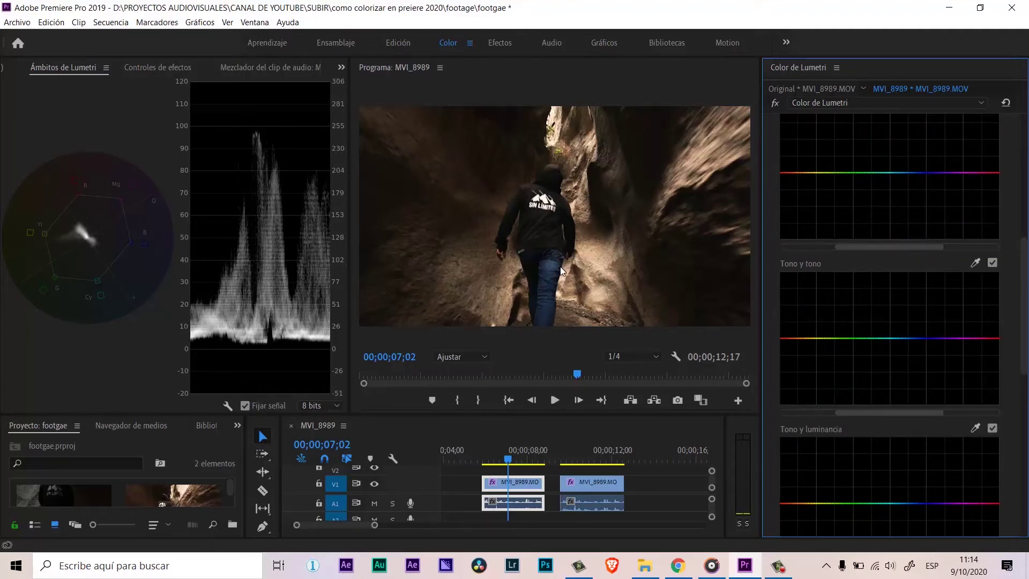
pyautogui.scroll(3, 885, 275)
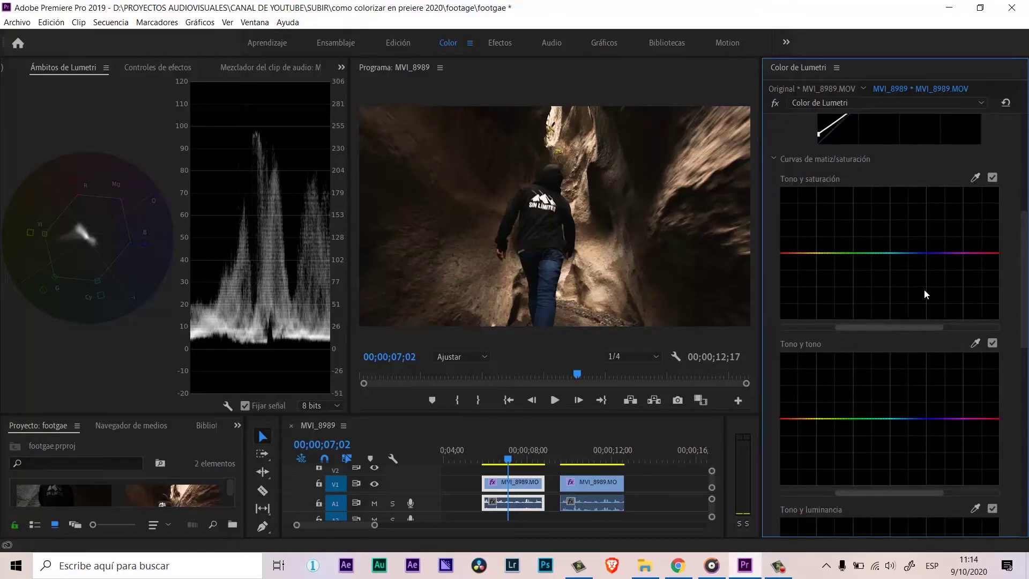
pyautogui.scroll(-1, 924, 290)
pyautogui.click(975, 151)
pyautogui.click(554, 265)
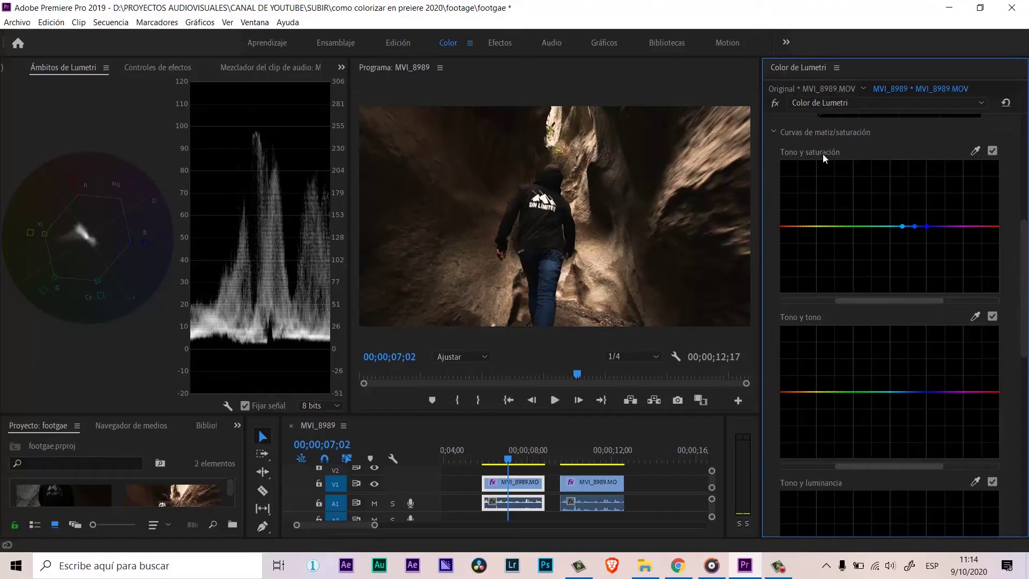
pyautogui.click(928, 227)
pyautogui.moveTo(928, 227); pyautogui.dragTo(940, 227)
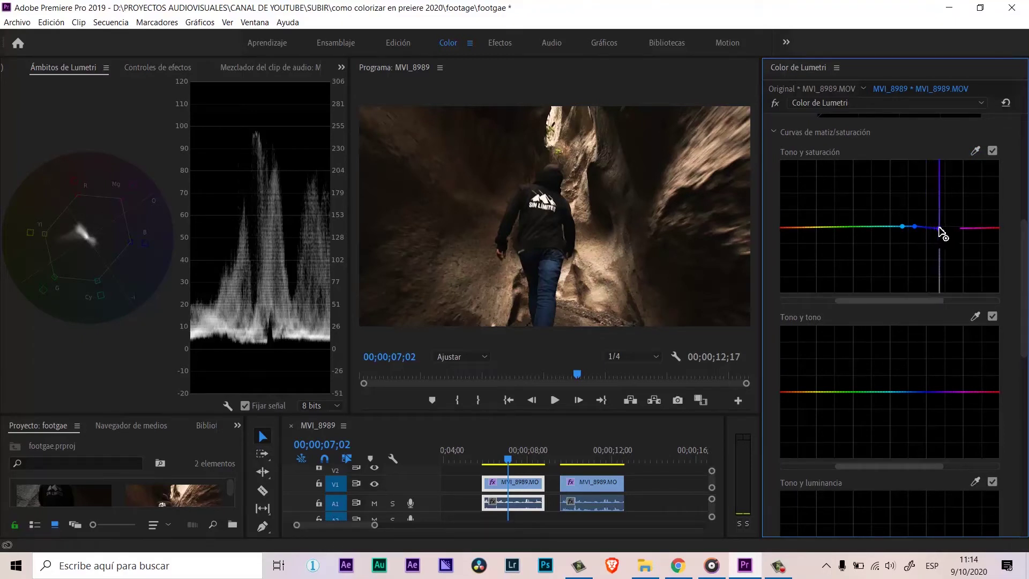
pyautogui.moveTo(902, 226); pyautogui.dragTo(894, 226)
# - Sample the walker's colour onto the Hue vs Hue curve and stretch its range
pyautogui.scroll(-3, 976, 269)
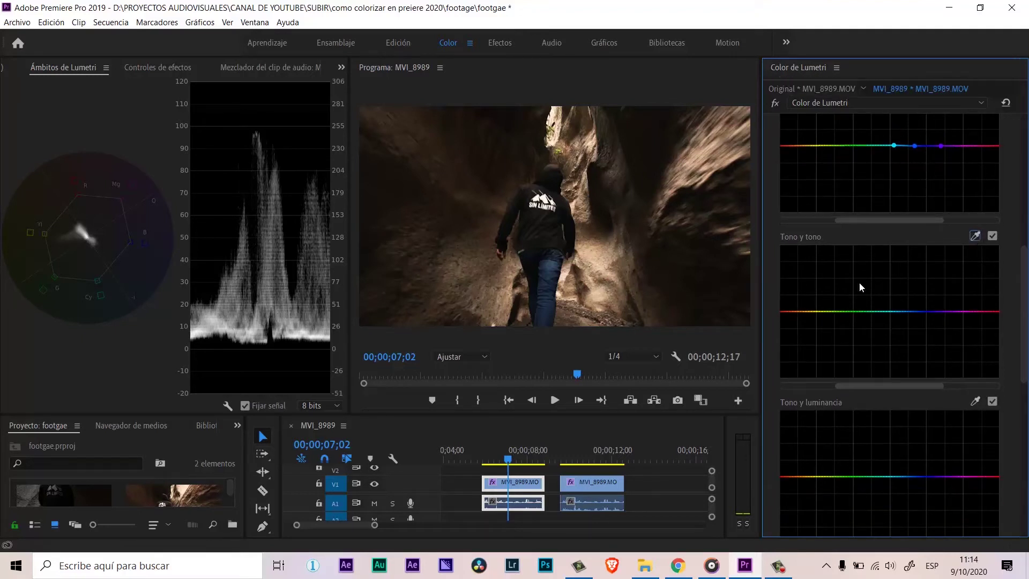
pyautogui.click(975, 236)
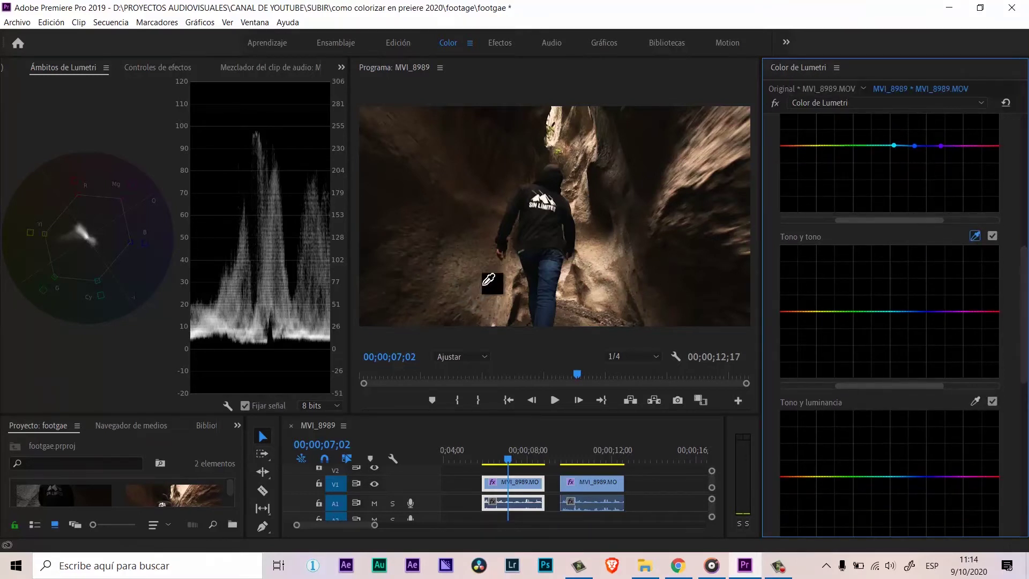
pyautogui.click(554, 270)
pyautogui.moveTo(929, 312)
pyautogui.mouseDown()
pyautogui.moveTo(939, 312)
pyautogui.moveTo(891, 311)
pyautogui.mouseUp()
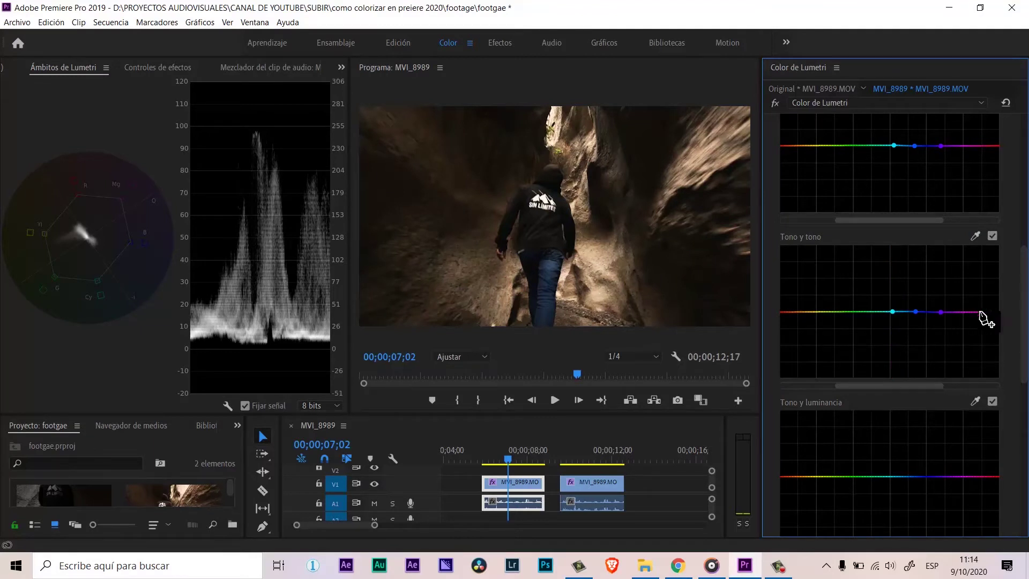
# - Save the project with Ctrl+S
pyautogui.hotkey('ctrl', 's')
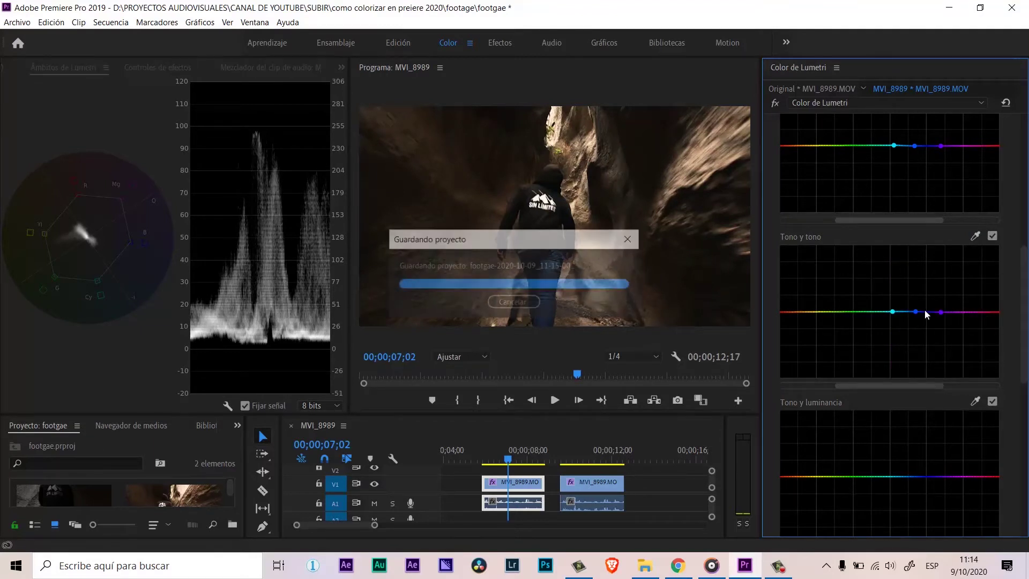
pyautogui.hotkey('ctrl', 's')
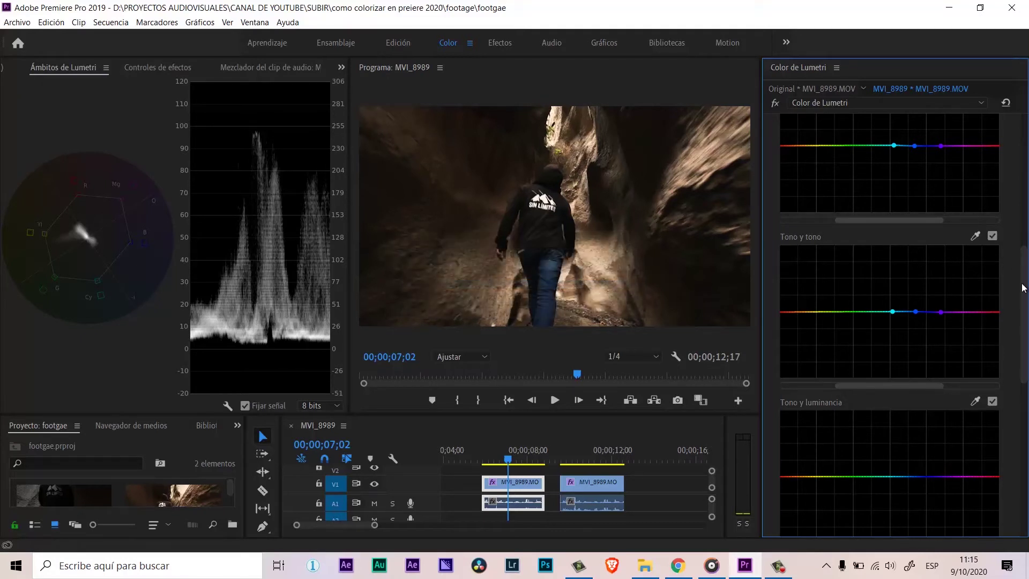
pyautogui.scroll(-4, 1004, 298)
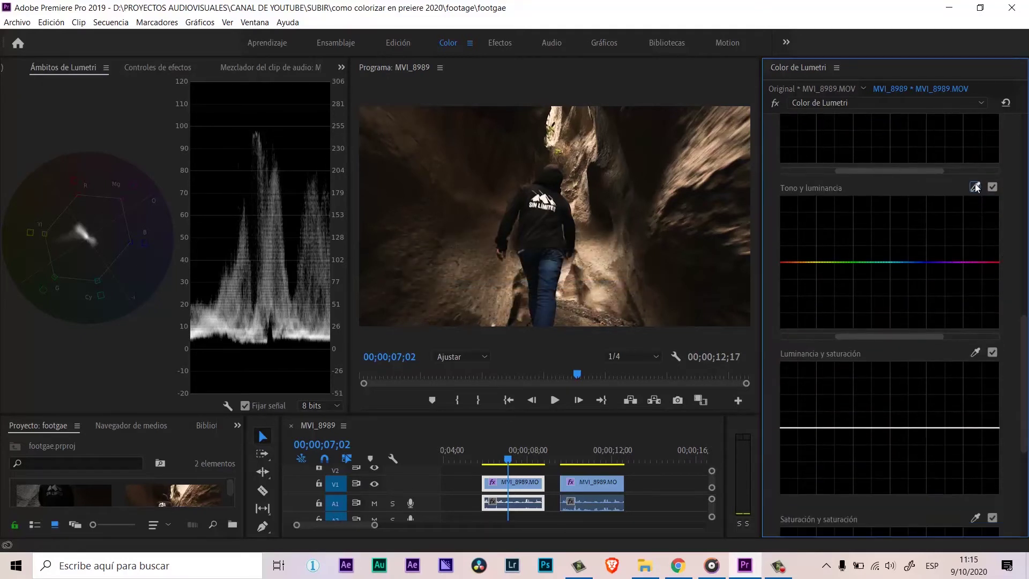
# - Sample a colour onto Hue vs Luminance and boost saturation of the cyan-blue hues
pyautogui.click(975, 187)
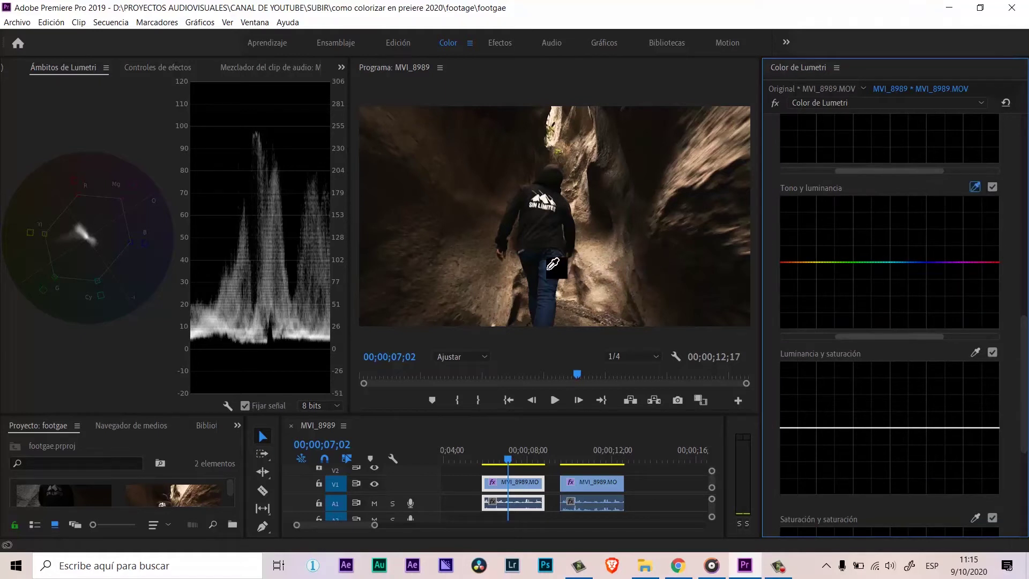
pyautogui.moveTo(926, 263); pyautogui.dragTo(936, 262)
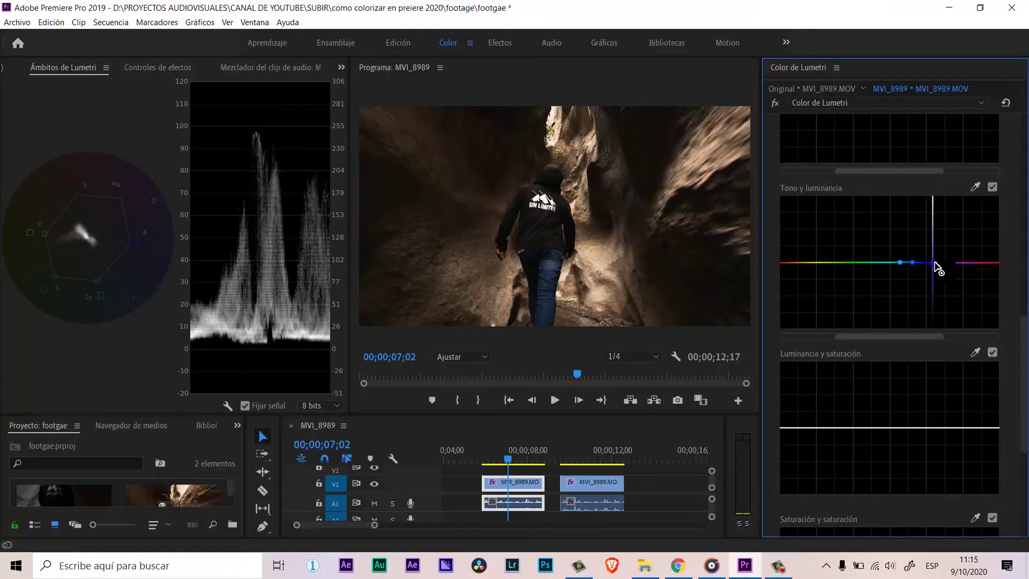
pyautogui.moveTo(885, 262); pyautogui.dragTo(885, 261)
pyautogui.scroll(2, 993, 316)
pyautogui.scroll(2, 994, 317)
pyautogui.scroll(2, 997, 321)
pyautogui.click(915, 267)
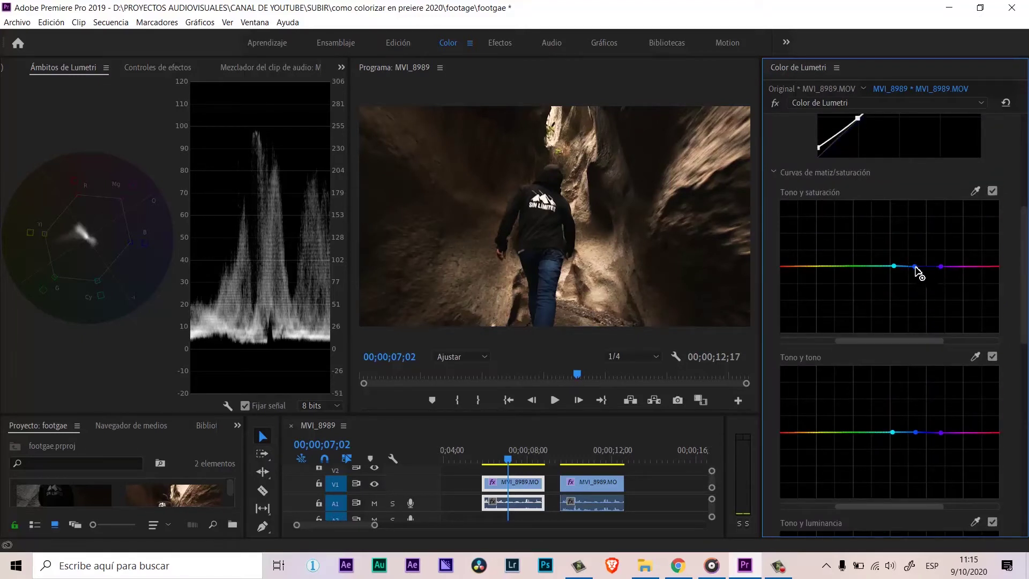
pyautogui.moveTo(916, 267); pyautogui.dragTo(917, 254)
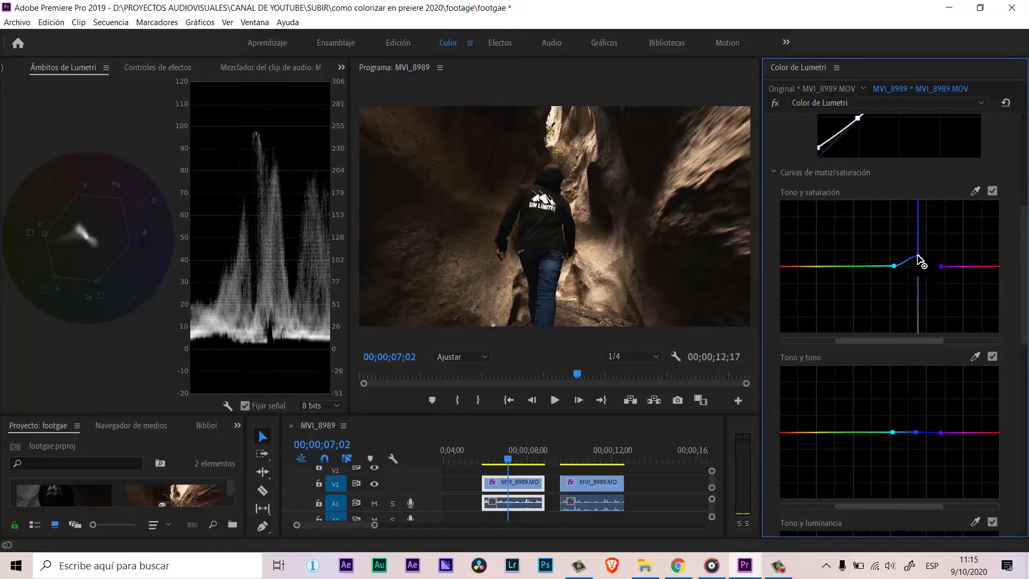
# - Bend the Hue vs Hue curve upward to shift the blue hues slightly
pyautogui.scroll(-3, 994, 327)
pyautogui.scroll(-1, 995, 327)
pyautogui.scroll(-1, 919, 301)
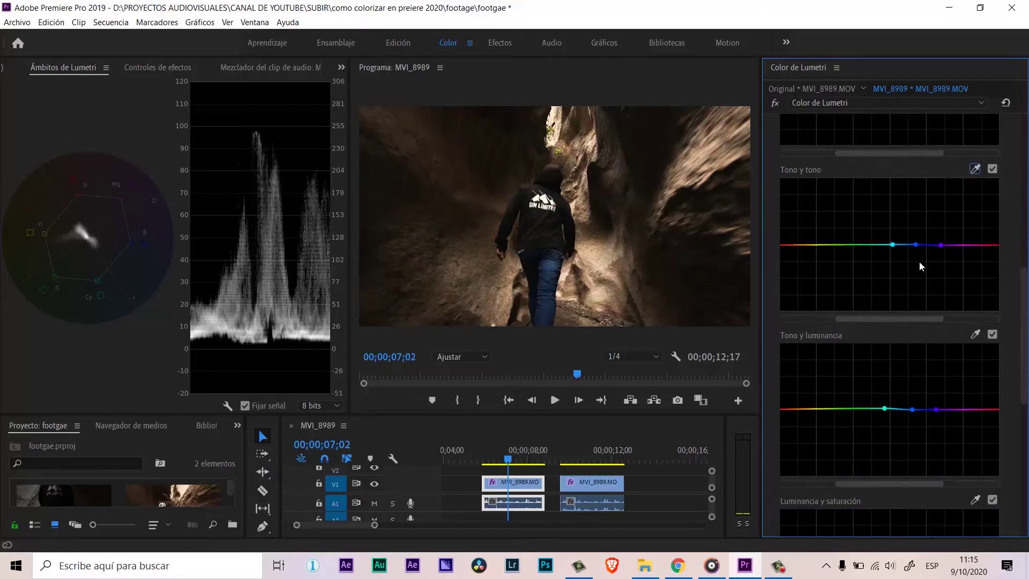
pyautogui.click(920, 245)
pyautogui.moveTo(919, 245); pyautogui.dragTo(914, 235)
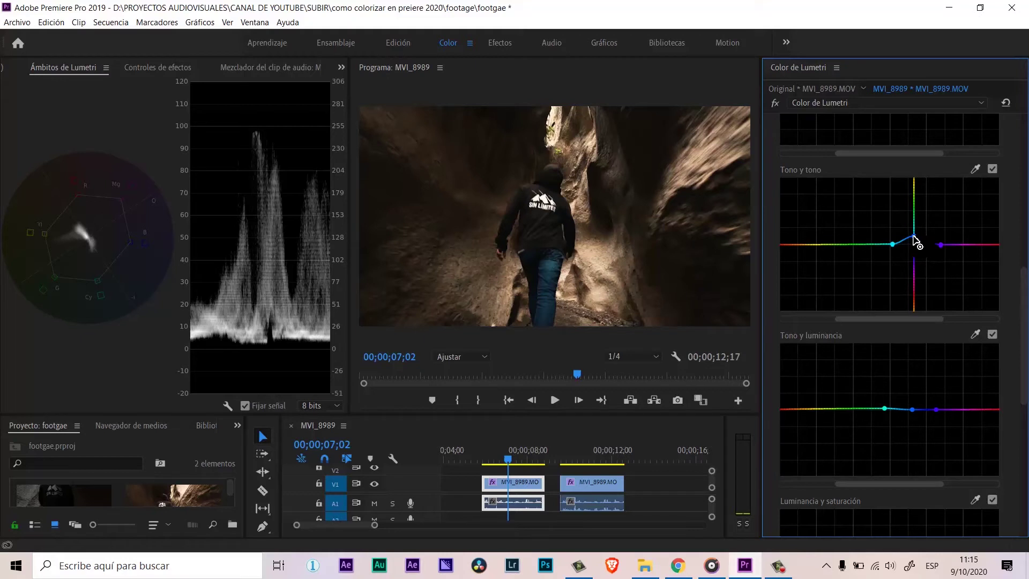
pyautogui.moveTo(916, 240); pyautogui.dragTo(911, 237)
# - Raise the Hue vs Luminance curve around the cyan point and collapse Curves
pyautogui.scroll(-5, 1008, 273)
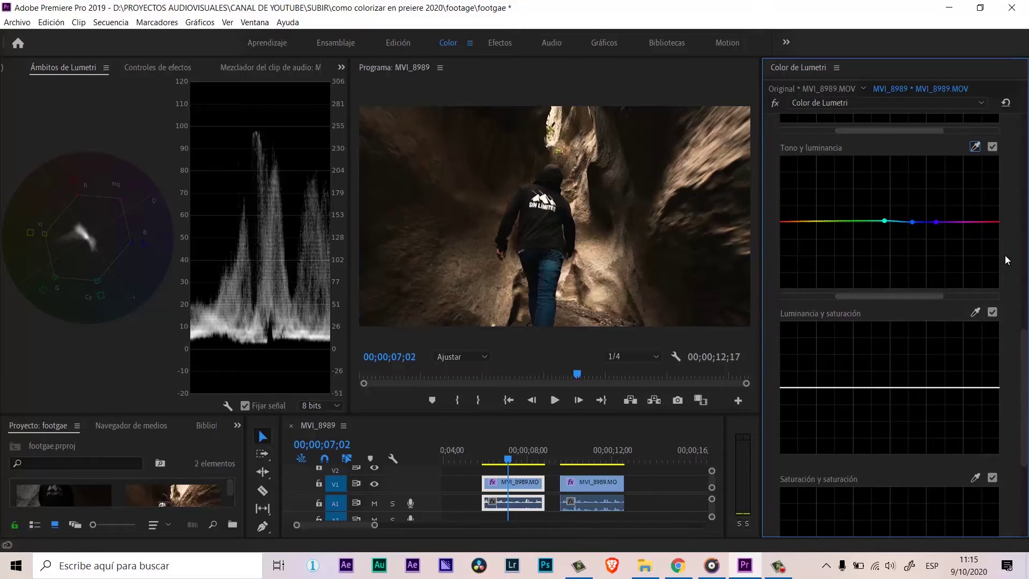
pyautogui.moveTo(915, 216)
pyautogui.mouseDown()
pyautogui.moveTo(906, 208)
pyautogui.moveTo(906, 279)
pyautogui.moveTo(907, 213)
pyautogui.mouseUp()
pyautogui.scroll(7, 1013, 275)
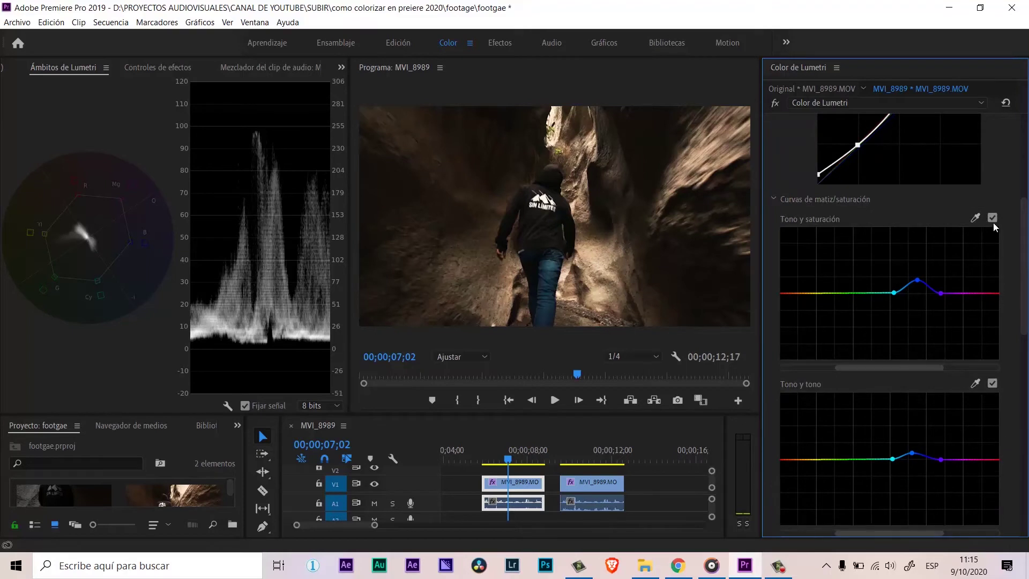
pyautogui.scroll(6, 993, 223)
pyautogui.click(856, 185)
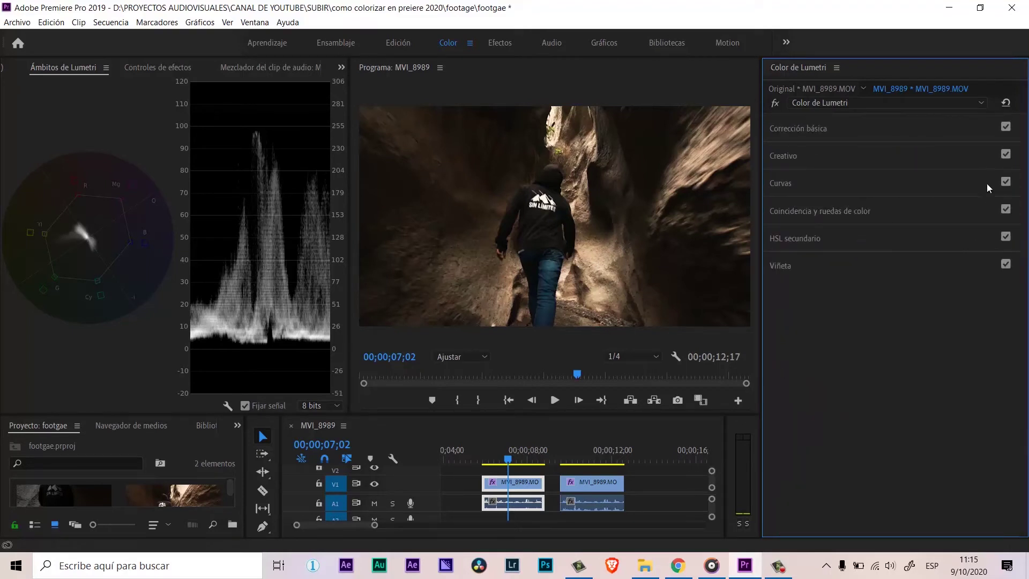
# - Switch the Lumetri curves off and on repeatedly to compare the grade with the original
pyautogui.click(1006, 183)
pyautogui.click(1005, 183)
pyautogui.click(1006, 183)
pyautogui.click(1005, 182)
pyautogui.click(1005, 183)
pyautogui.click(1005, 183)
pyautogui.click(1006, 182)
pyautogui.click(1005, 183)
# - Create a new adjustment layer, place it on V2, and trim it to end with the first clip
pyautogui.moveTo(496, 413); pyautogui.dragTo(496, 365)
pyautogui.click(257, 523)
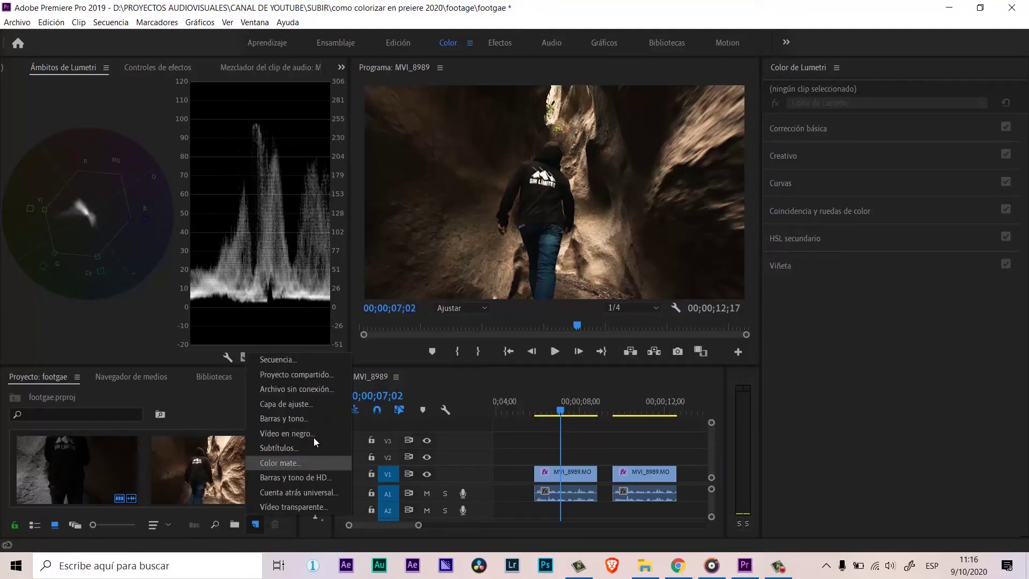
pyautogui.click(308, 405)
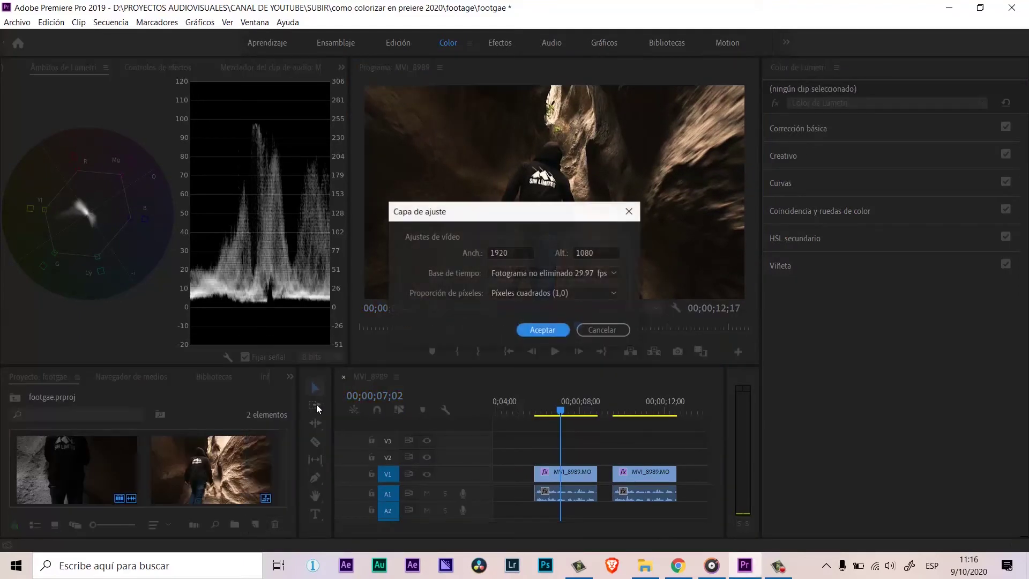
pyautogui.click(530, 331)
pyautogui.moveTo(229, 458); pyautogui.dragTo(625, 465)
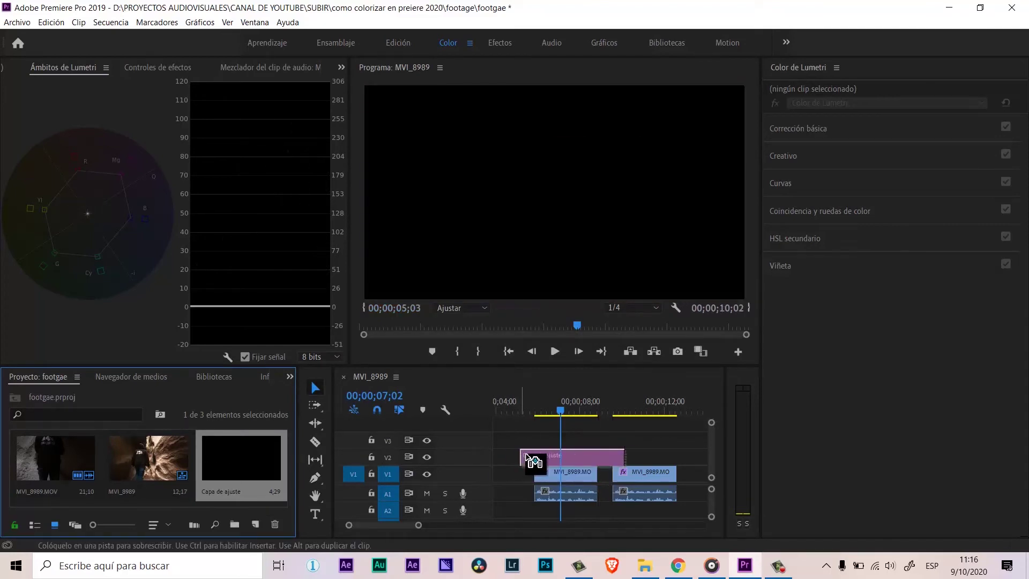
pyautogui.moveTo(636, 455); pyautogui.dragTo(597, 456)
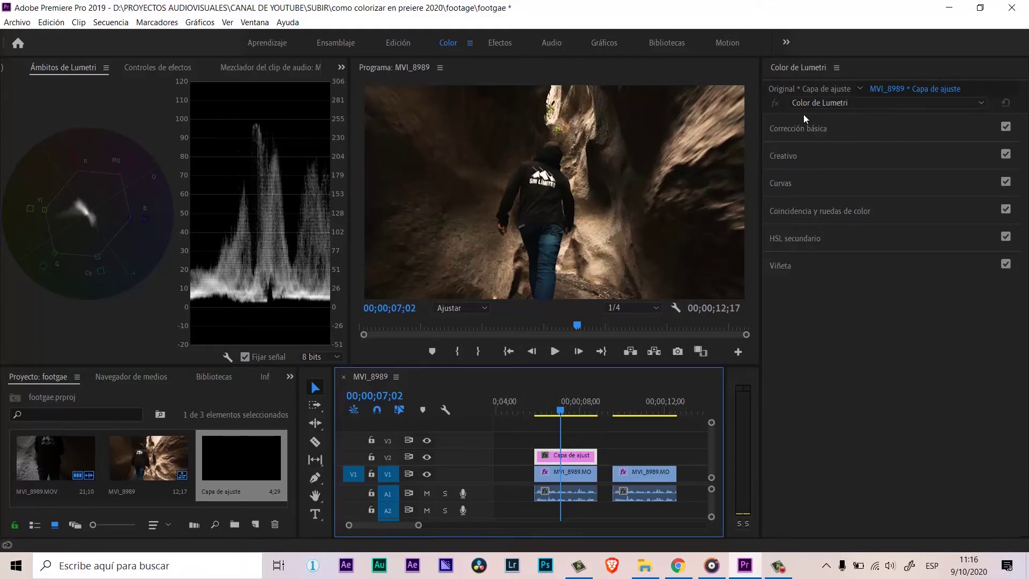
# - Add an elliptical opacity mask and shape it into a tall ellipse around the walker
pyautogui.click(171, 67)
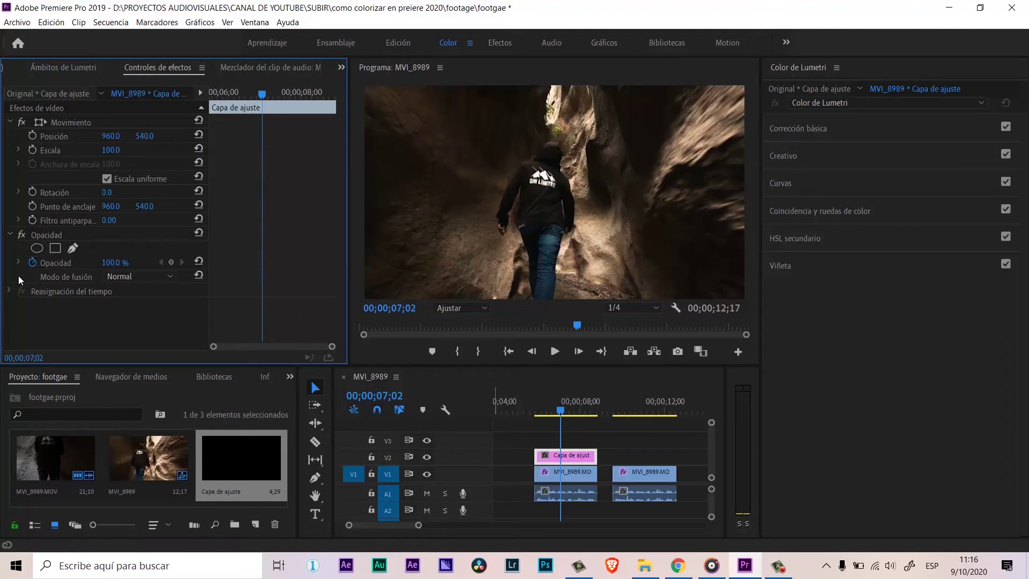
pyautogui.click(37, 249)
pyautogui.moveTo(540, 196); pyautogui.dragTo(538, 244)
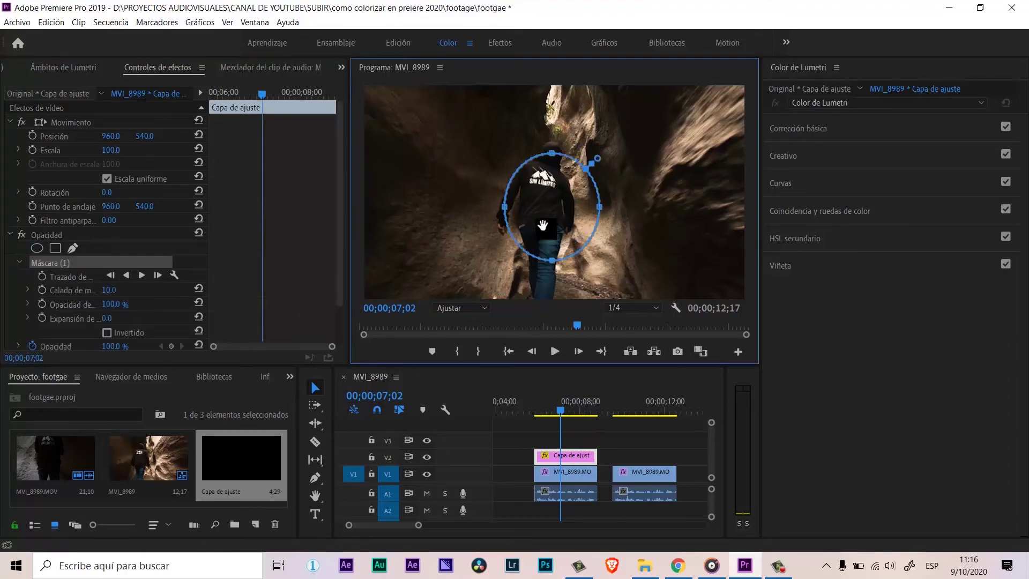
pyautogui.moveTo(544, 177); pyautogui.dragTo(550, 122)
pyautogui.moveTo(592, 207); pyautogui.dragTo(602, 205)
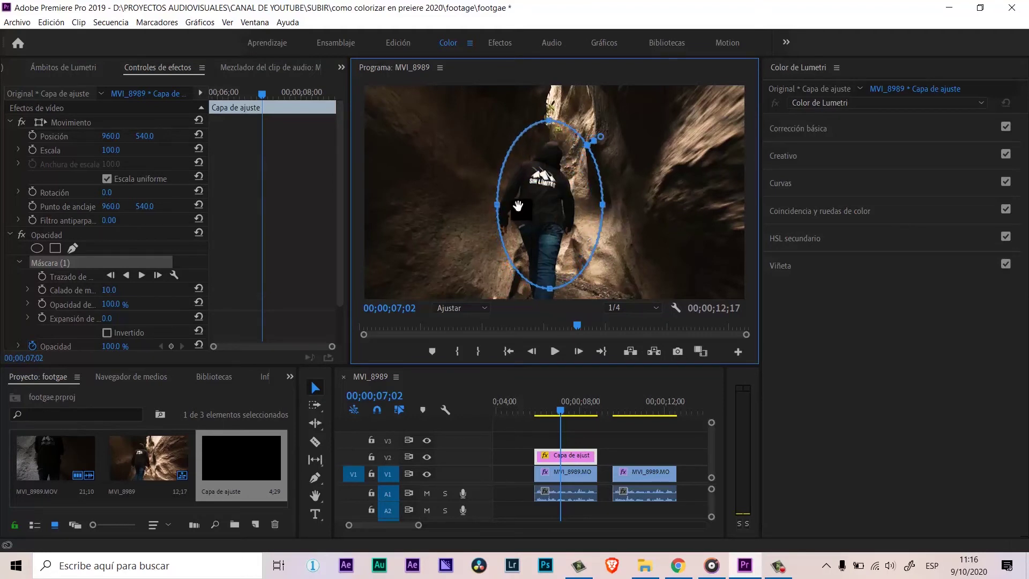
pyautogui.moveTo(500, 204); pyautogui.dragTo(487, 205)
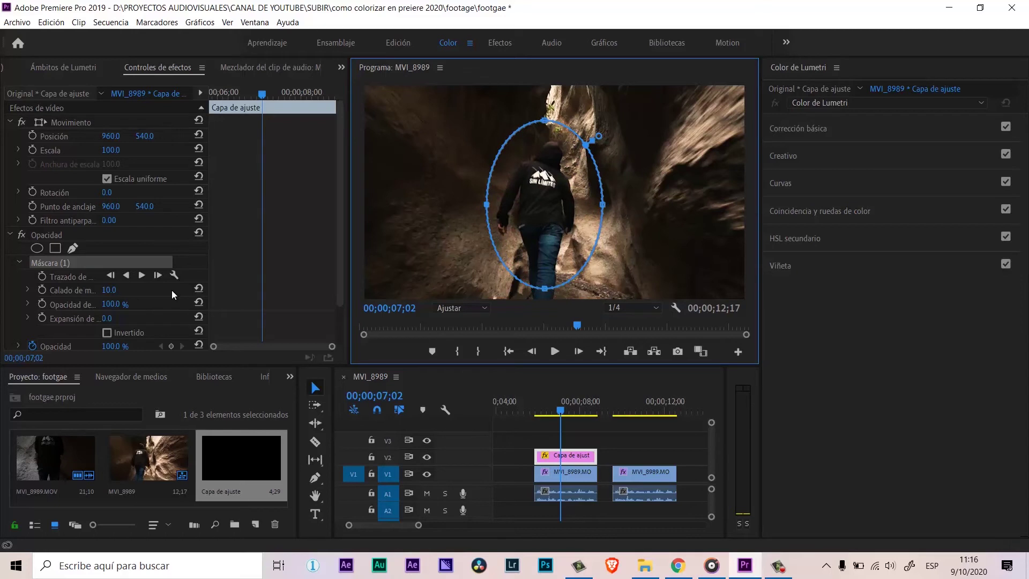
pyautogui.moveTo(545, 288); pyautogui.dragTo(544, 297)
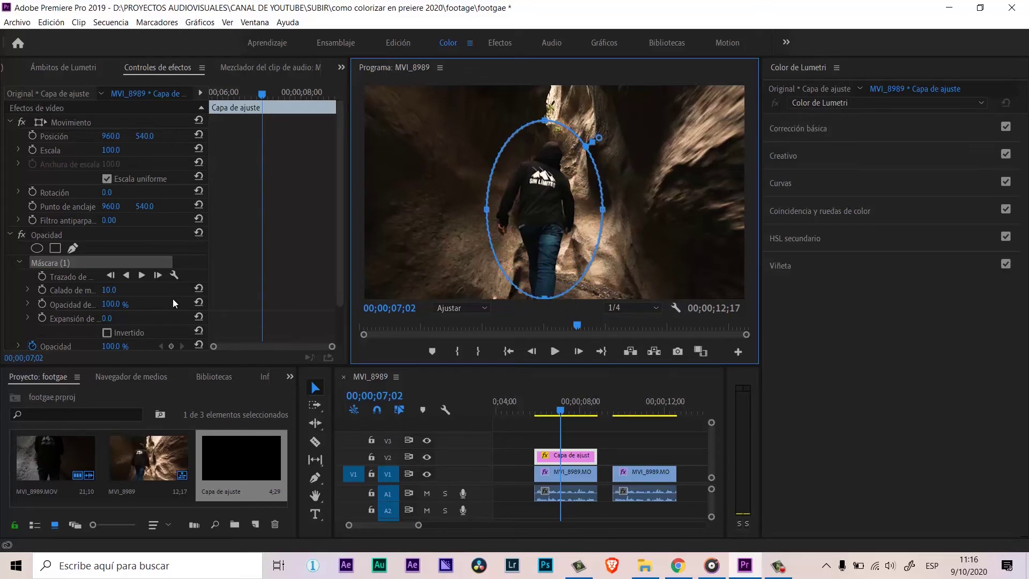
# - Set the mask feather (Calado de máscara) to 70
pyautogui.click(115, 291)
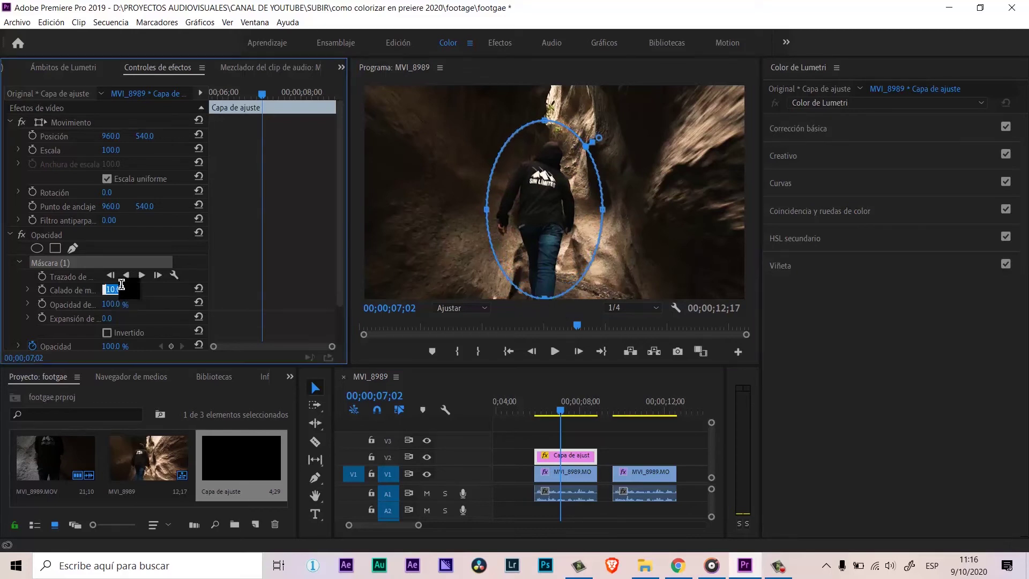
pyautogui.write('70')
pyautogui.press('Return')
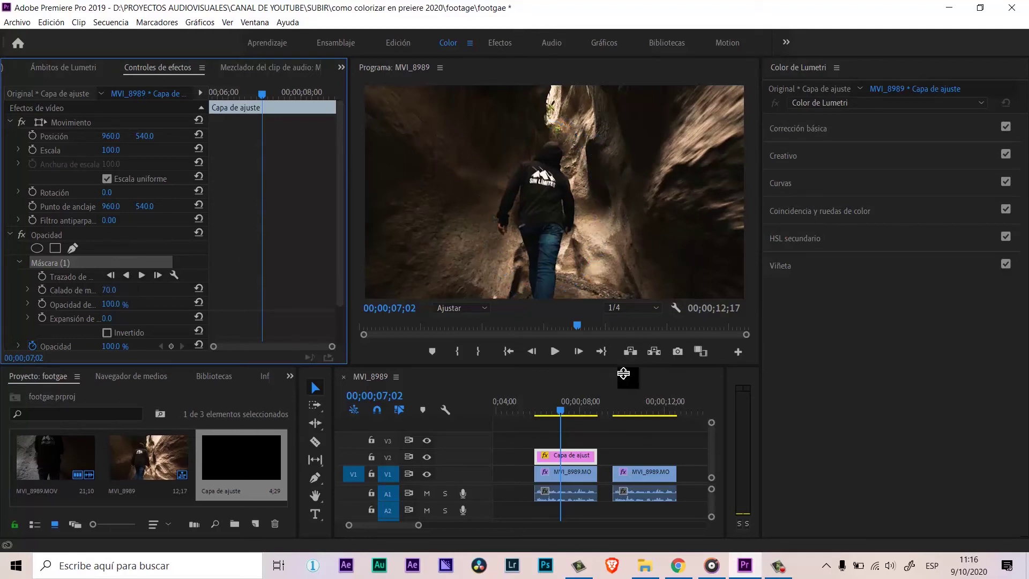
pyautogui.moveTo(623, 373); pyautogui.dragTo(625, 401)
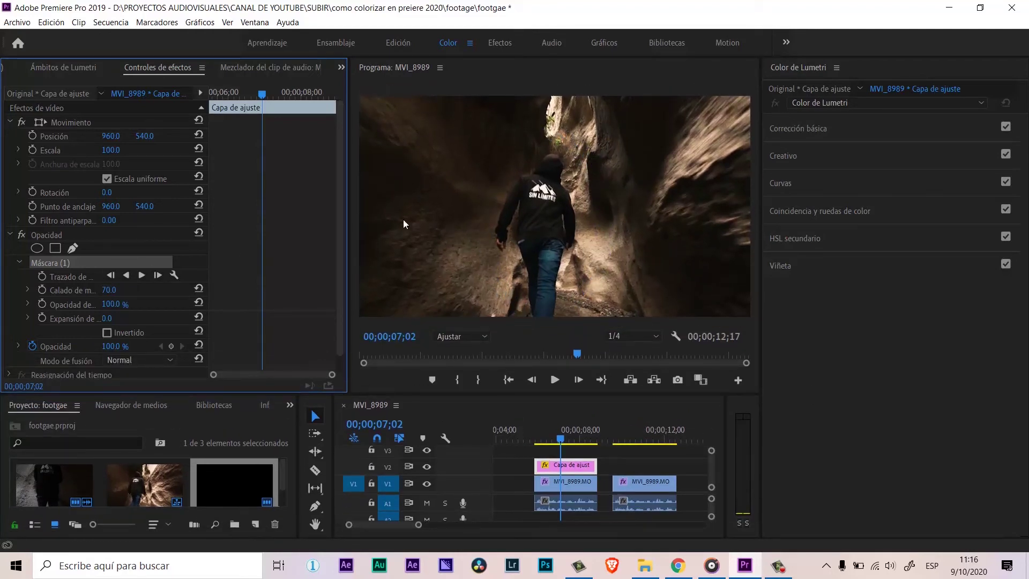
# - Set adjustment layer exposure 0.9, shadows -14.4, whites 25.1, comparing by toggling V2 visibility
pyautogui.moveTo(351, 200); pyautogui.dragTo(322, 200)
pyautogui.click(852, 128)
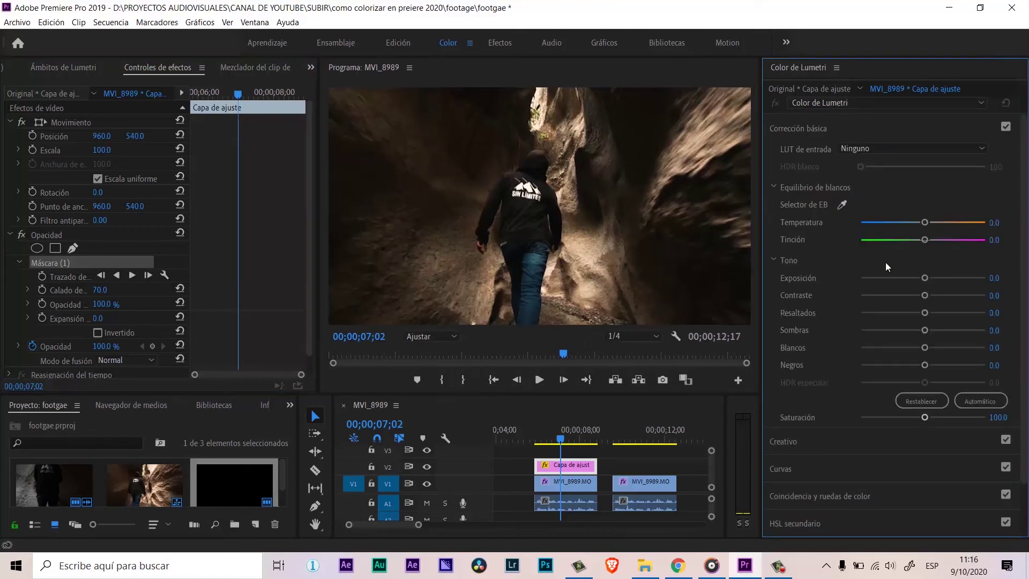
pyautogui.moveTo(927, 282); pyautogui.dragTo(931, 280)
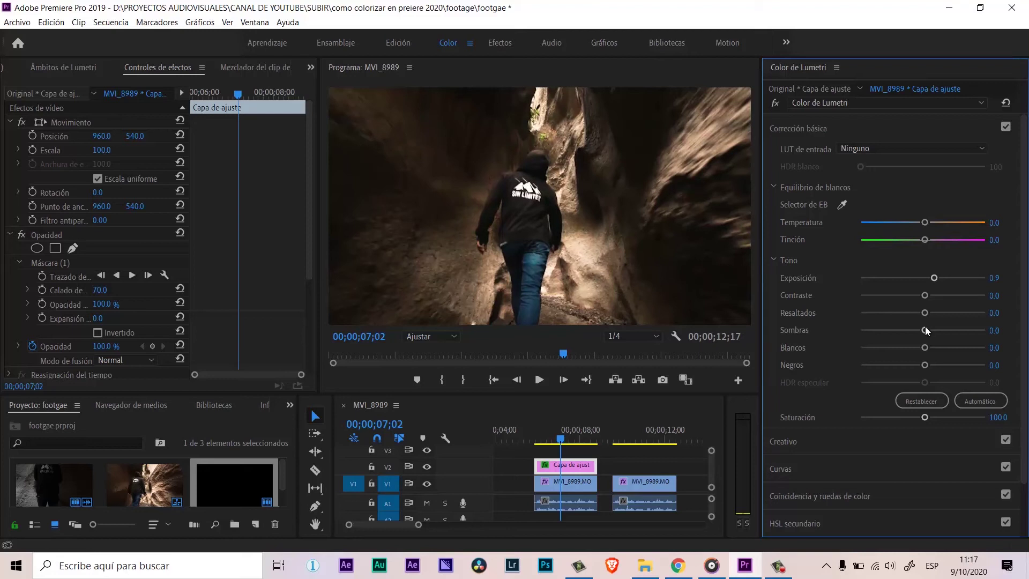
pyautogui.moveTo(926, 331)
pyautogui.mouseDown()
pyautogui.moveTo(915, 332)
pyautogui.moveTo(939, 348)
pyautogui.mouseUp()
pyautogui.click(426, 466)
pyautogui.click(426, 466)
pyautogui.moveTo(564, 437); pyautogui.dragTo(575, 441)
# - Adjust the V1 cave clip's Lumetri vignette amount, then play back the graded sequence
pyautogui.click(566, 484)
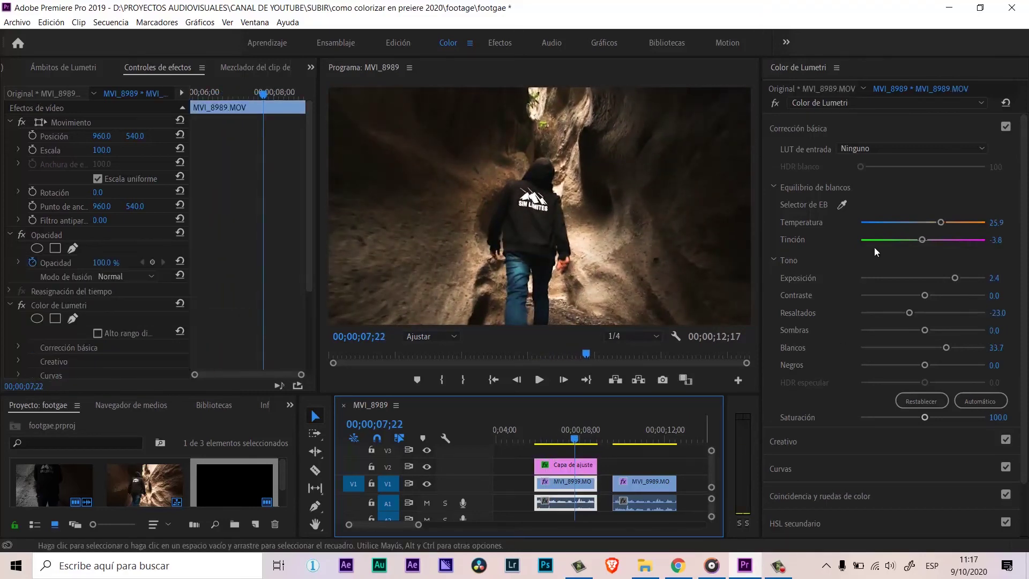
pyautogui.click(906, 127)
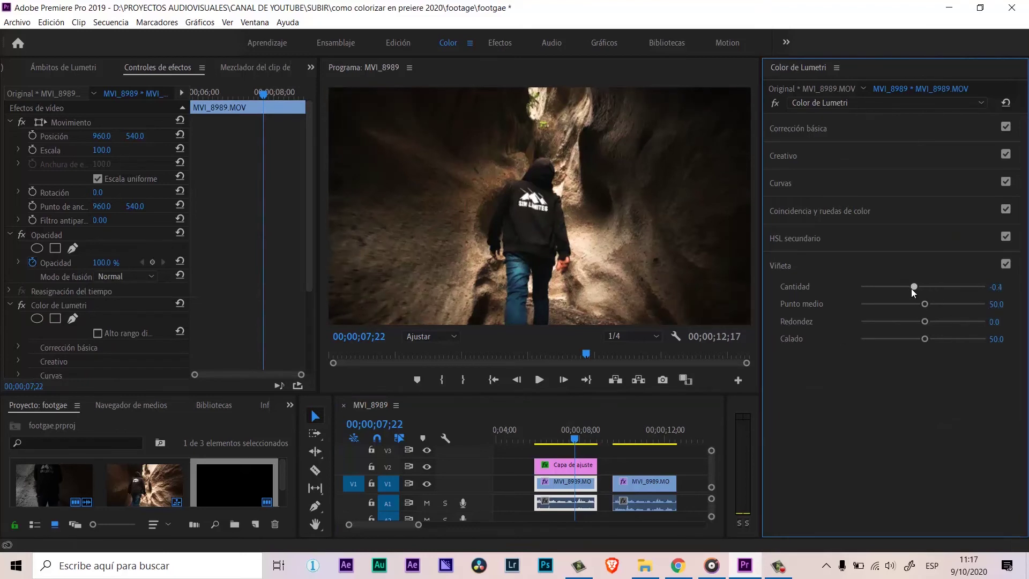
pyautogui.moveTo(905, 288); pyautogui.dragTo(904, 288)
pyautogui.press('space')
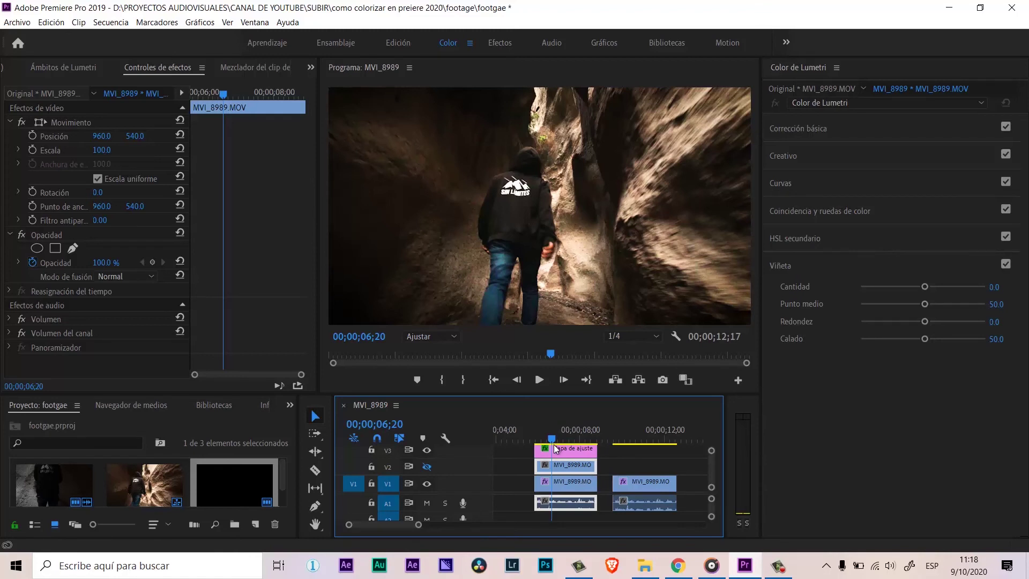
# - Click empty timeline space to deselect all clips
pyautogui.click(639, 457)
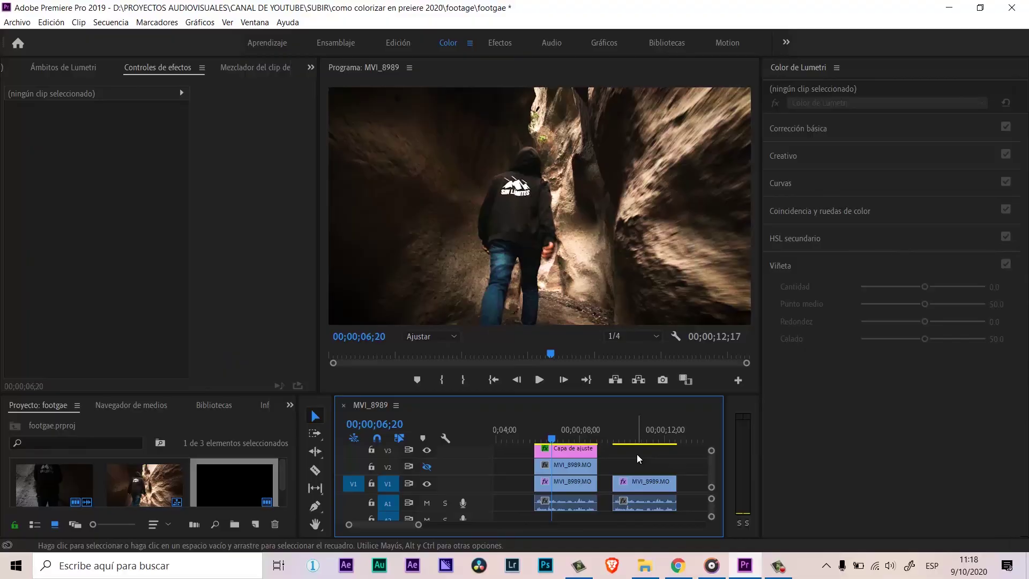